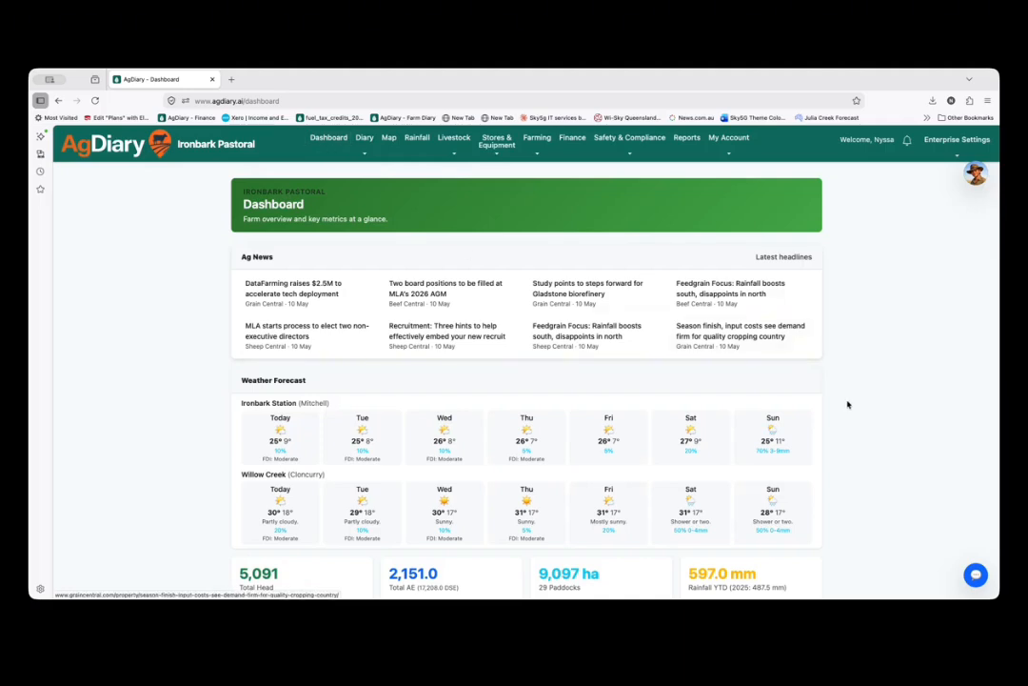
- Open a blank Incident Report form for a workplace incident
scroll(827, 408, down, 5)
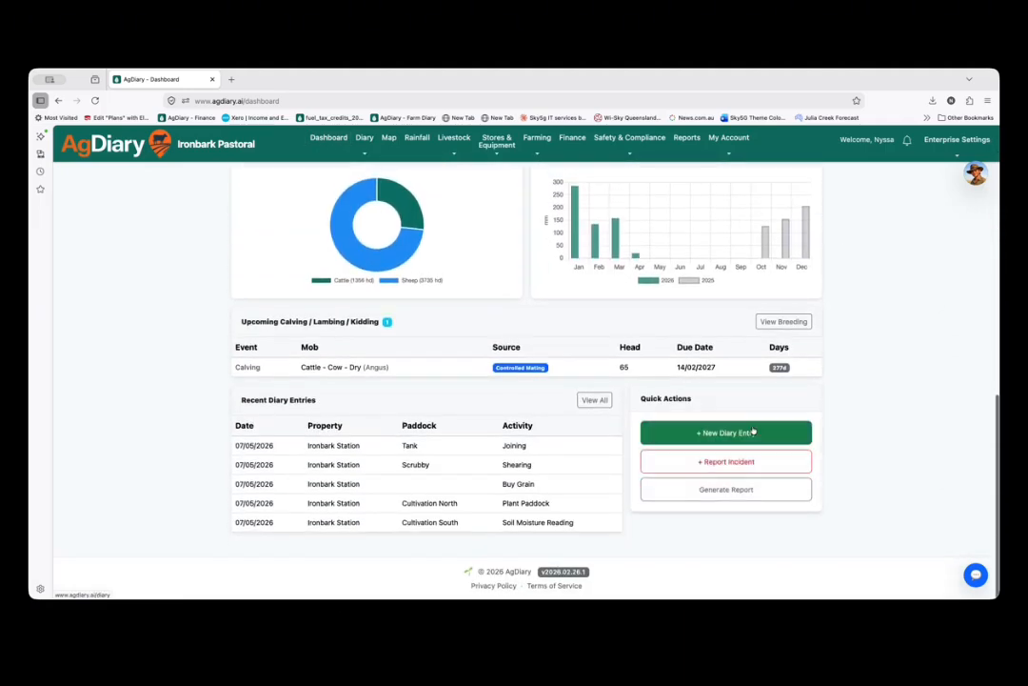
click(772, 463)
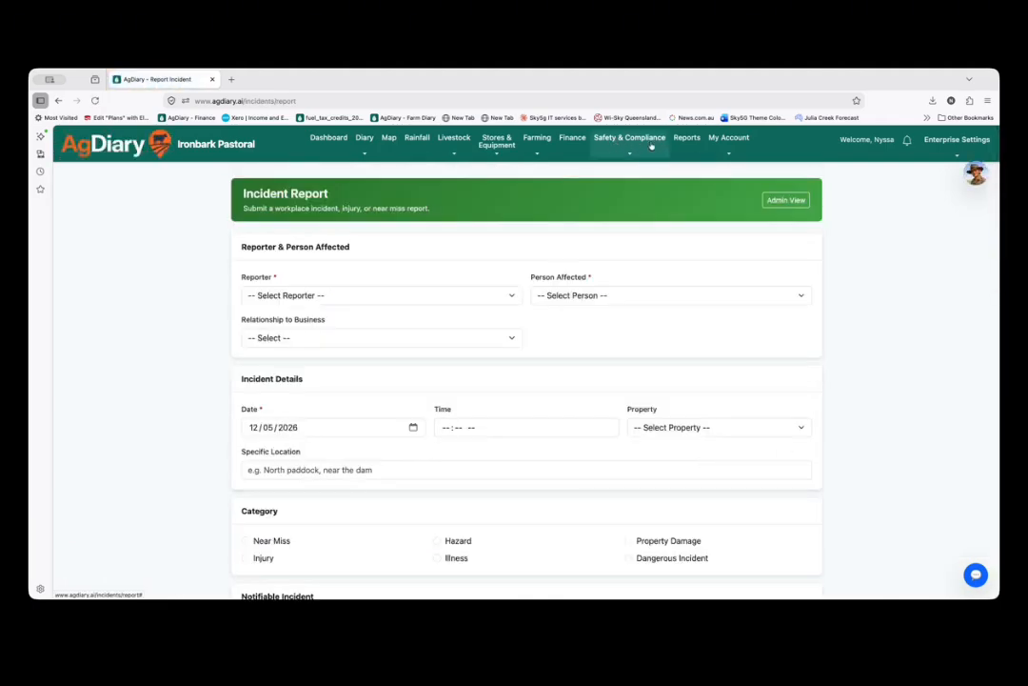
click(612, 142)
mouse_move(654, 194)
mouse_move(652, 230)
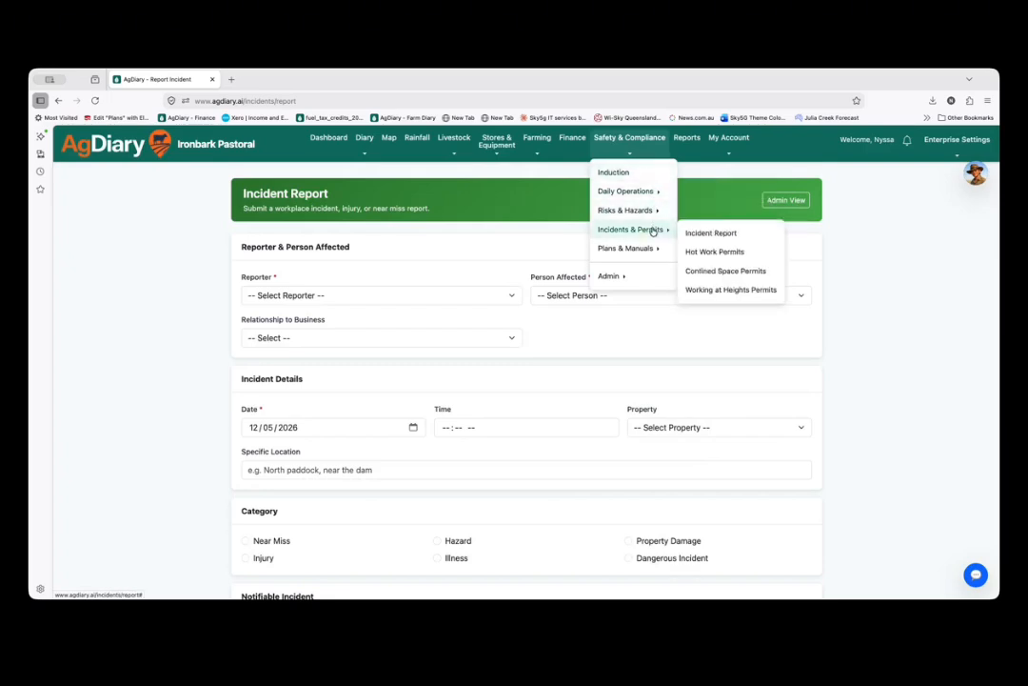
click(726, 233)
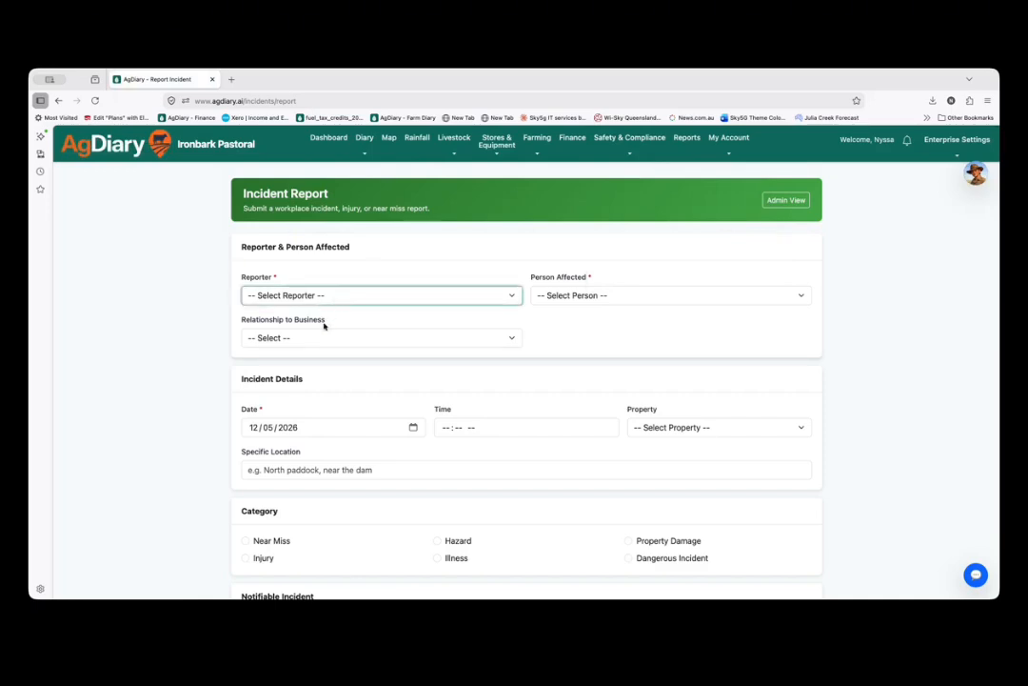
- Select the admin as reporter and the injured worker as person affected, with Employee as the relationship to the business
click(331, 354)
click(648, 297)
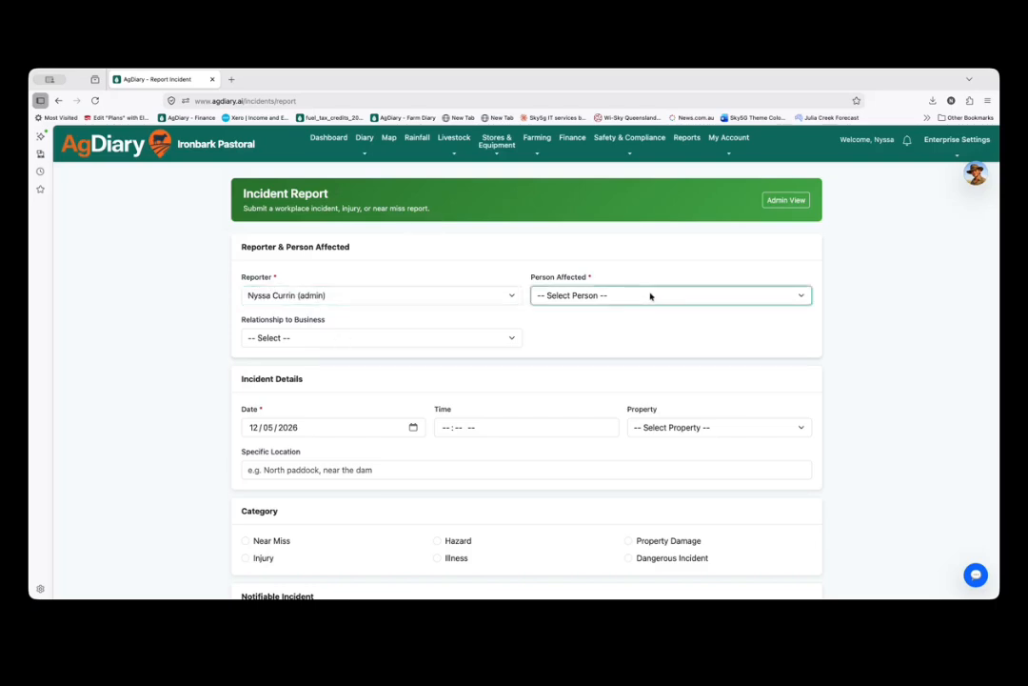
click(639, 396)
click(301, 339)
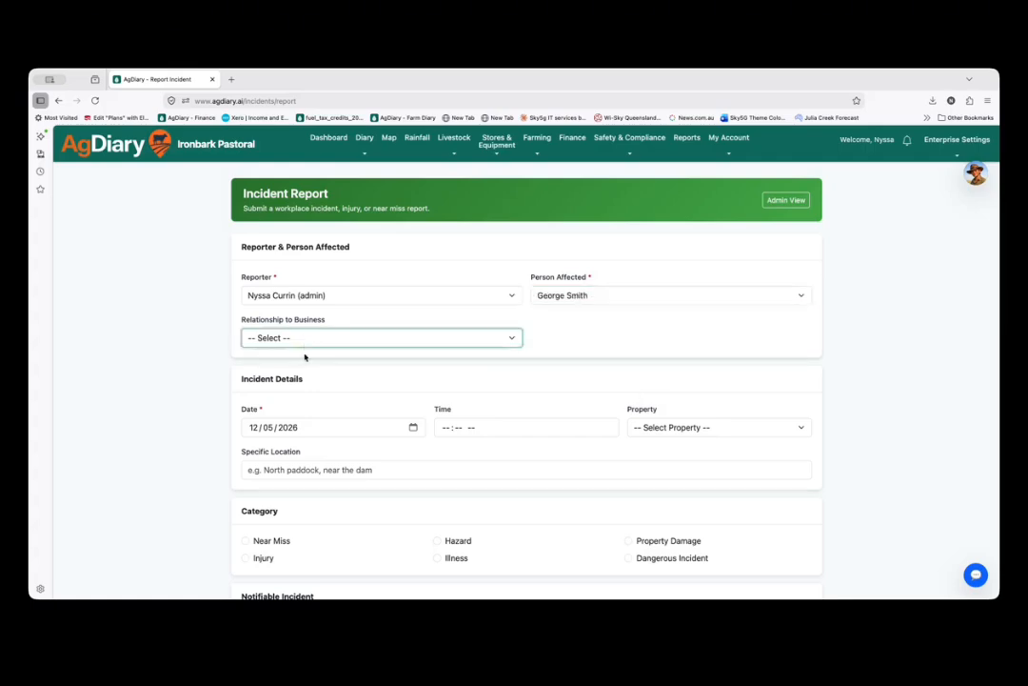
click(305, 356)
- Try the Other (enter name below) option for the person affected, and reselect the injured worker from the list
click(589, 296)
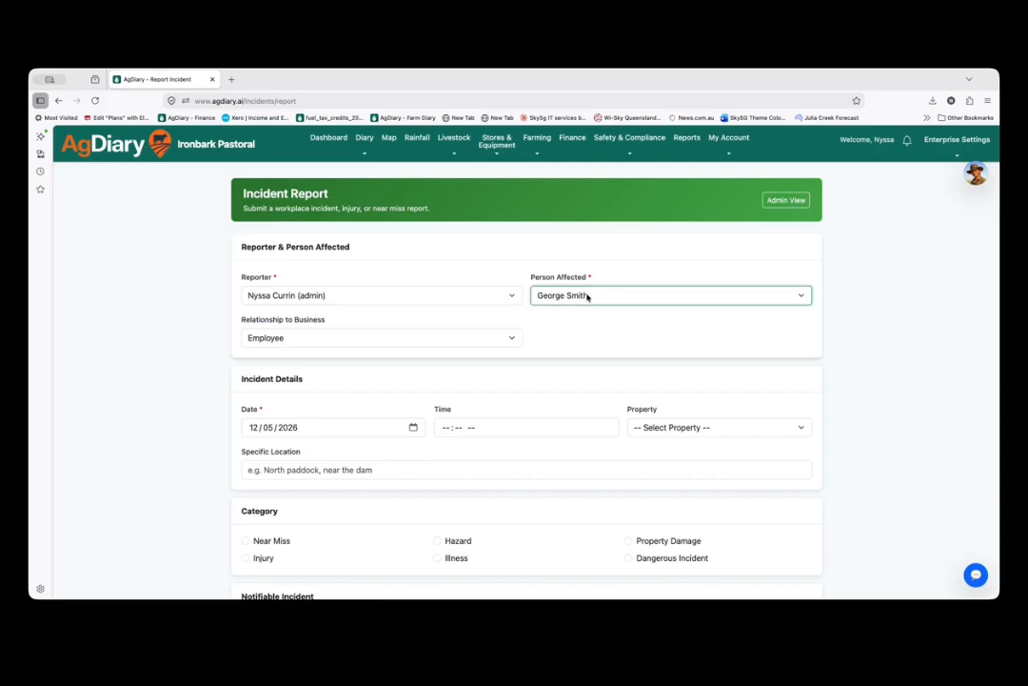
click(589, 309)
click(344, 338)
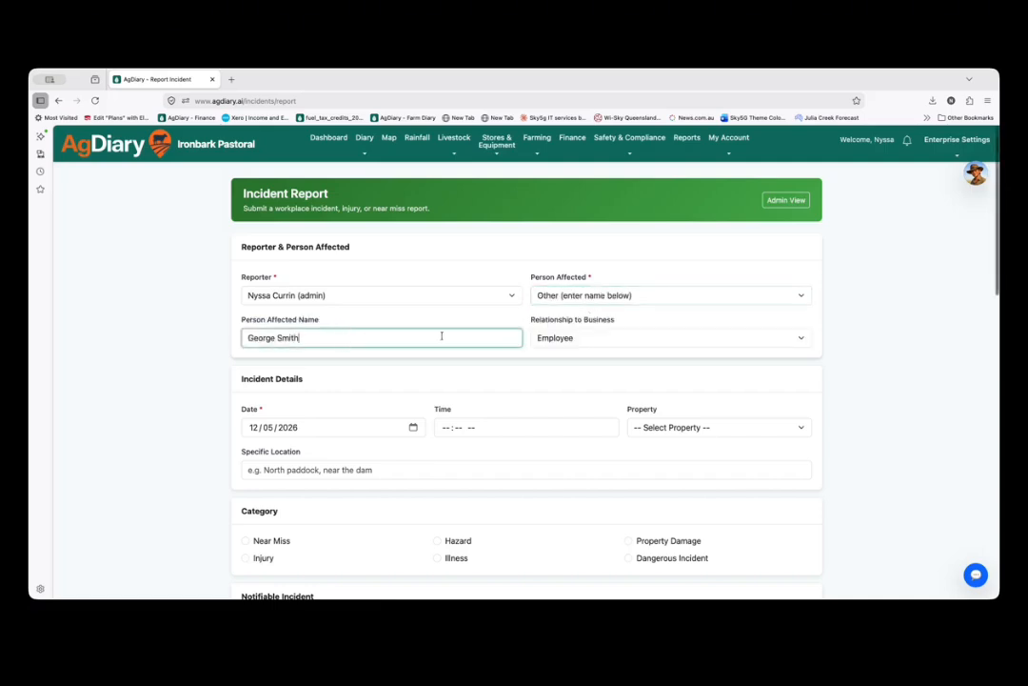
triple_click(498, 335)
key(Tab)
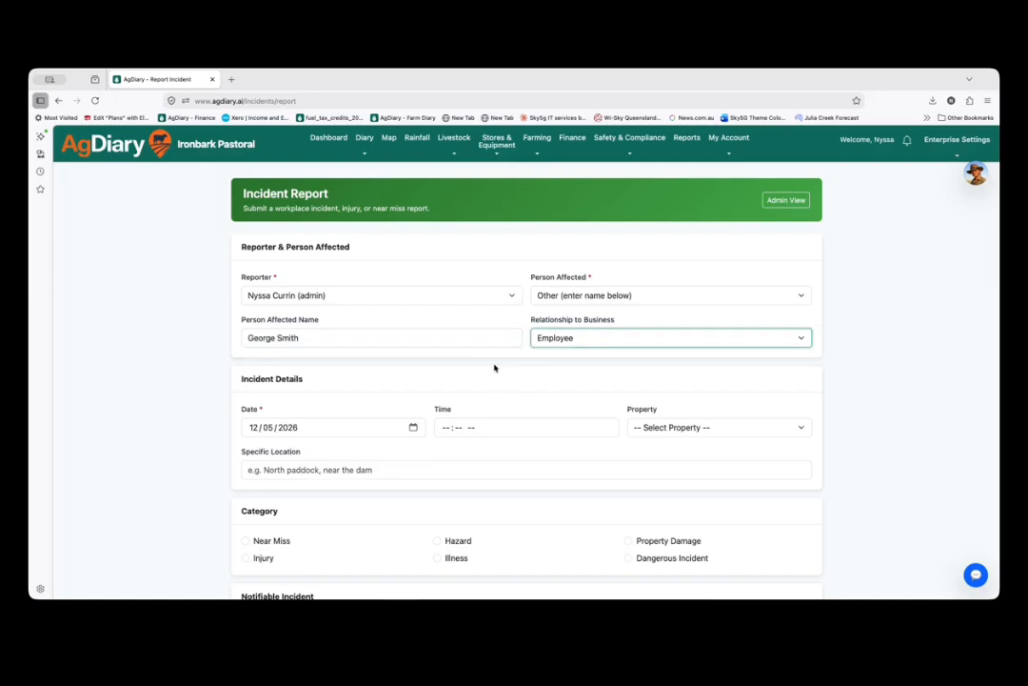
click(570, 298)
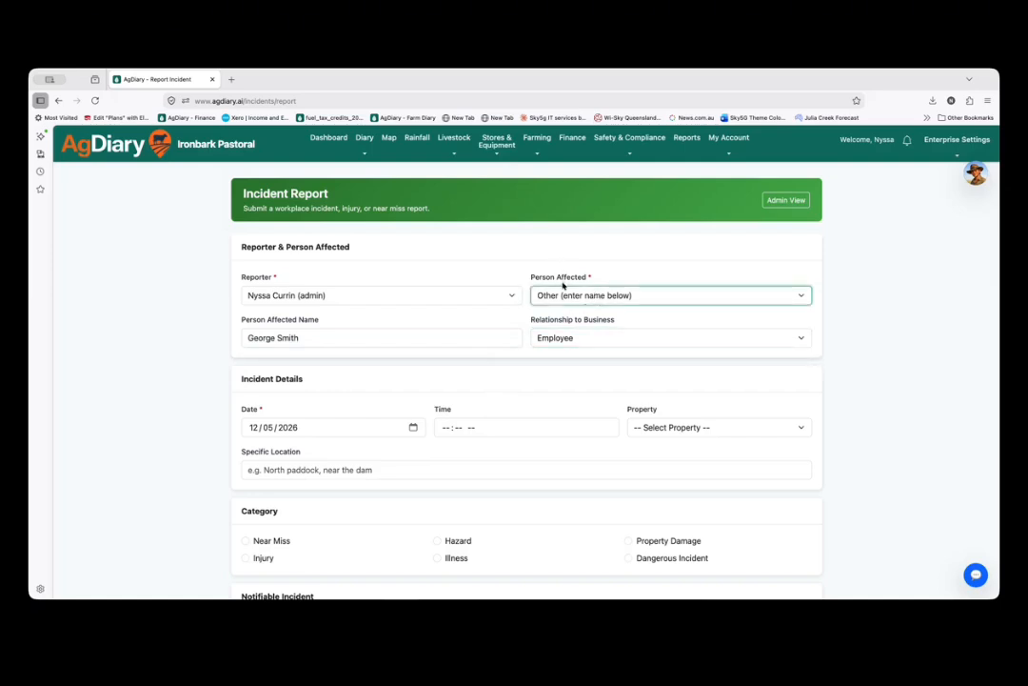
click(563, 286)
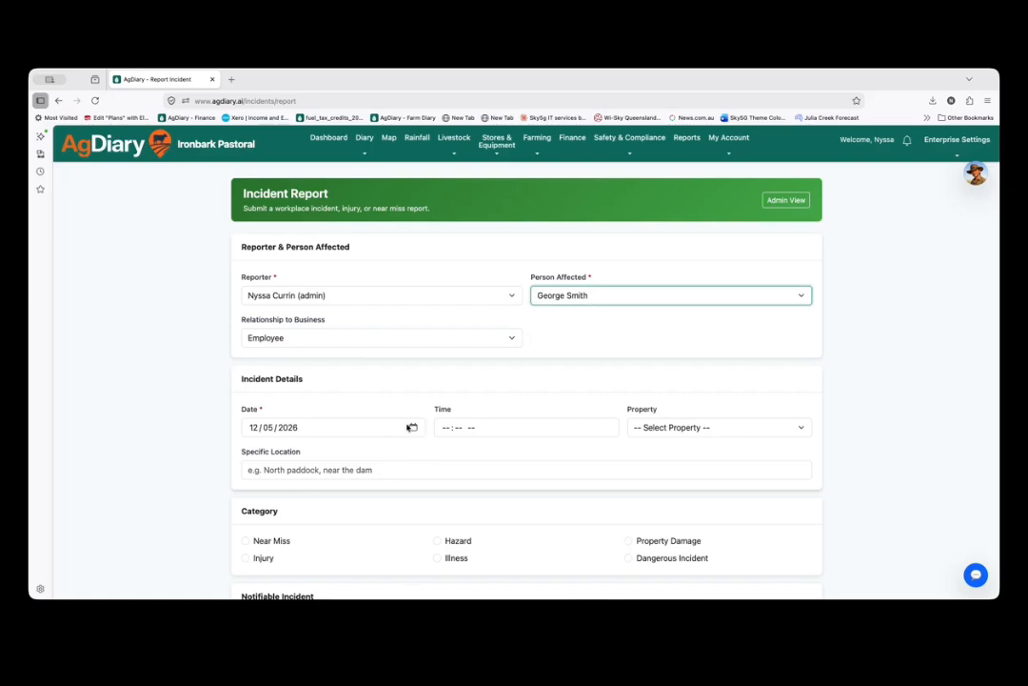
- Fill in the incident details with time 10:00 am, property Ironbark Station and specific location North Paddock
click(445, 428)
text(1000)
key(Tab)
click(642, 430)
click(652, 440)
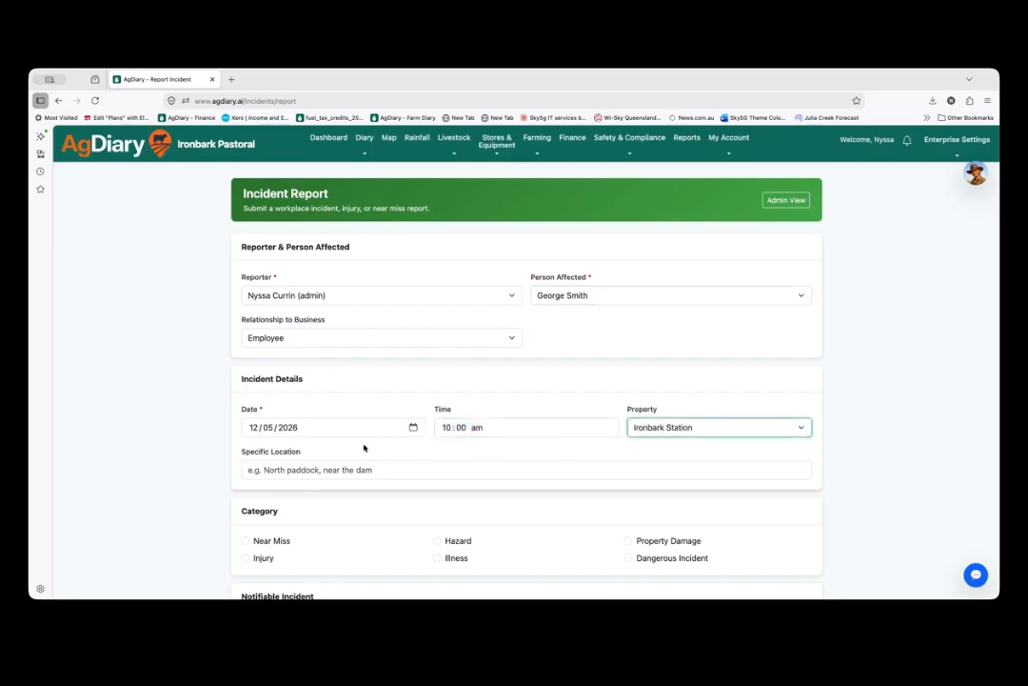
click(315, 466)
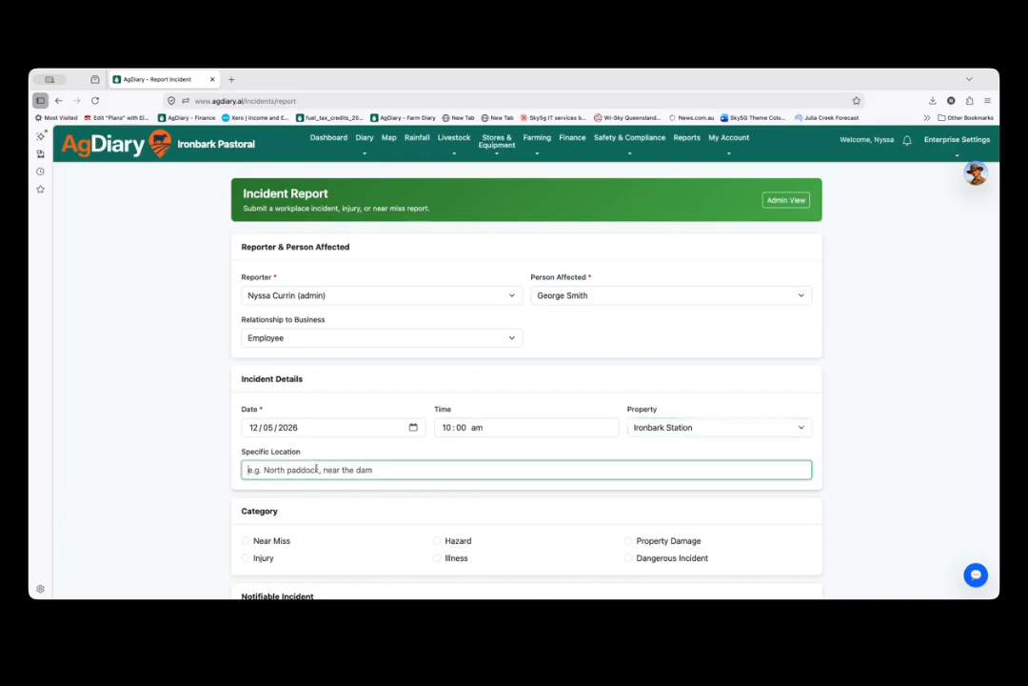
text(Nor)
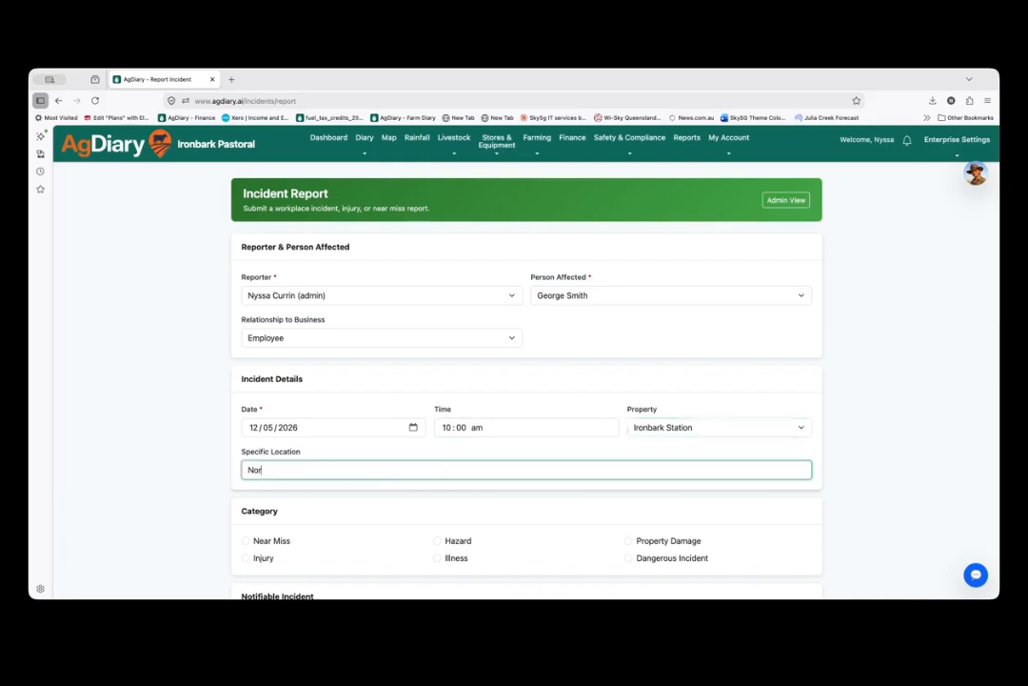
text(th Paddock)
key(Tab)
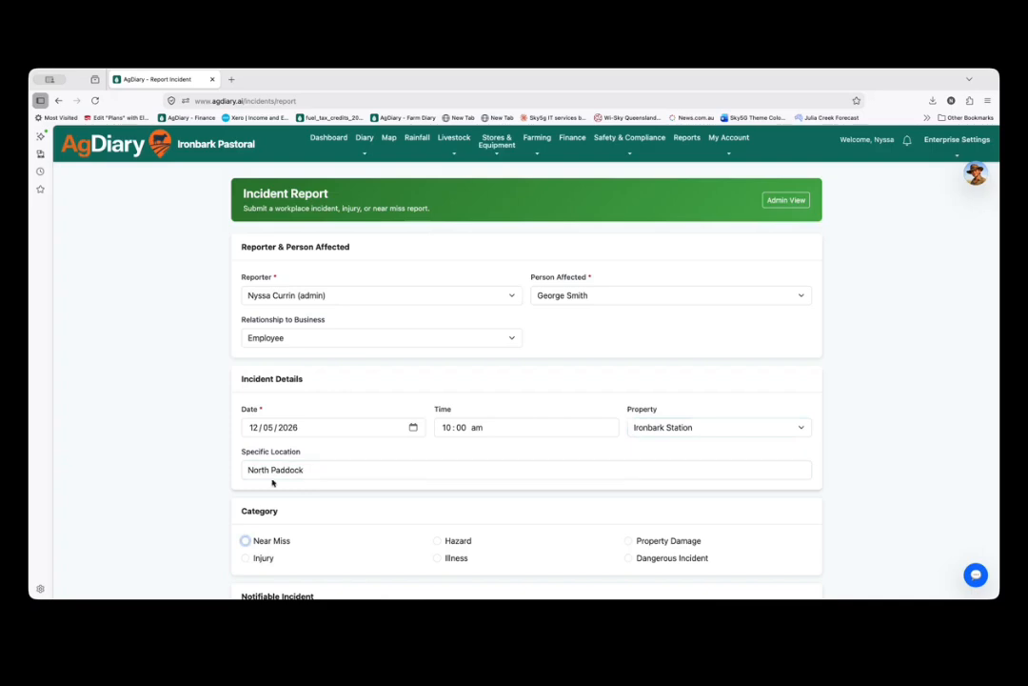
- Categorise the incident as Injury and expand the guidance on what counts as a notifiable incident in QLD
scroll(163, 477, down, 2)
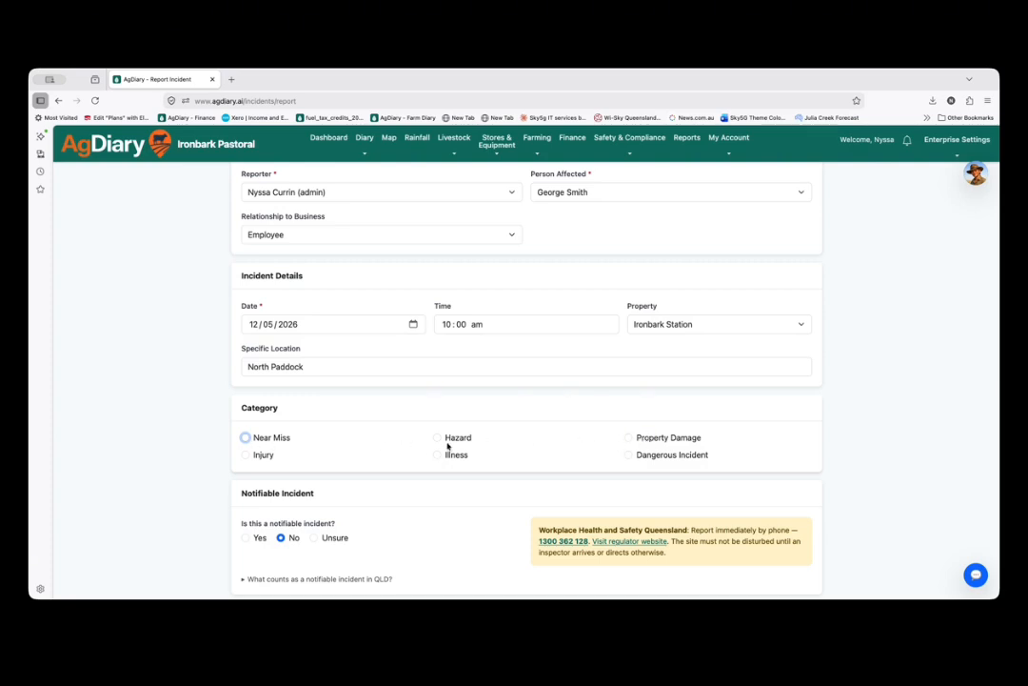
click(245, 456)
scroll(231, 473, down, 2)
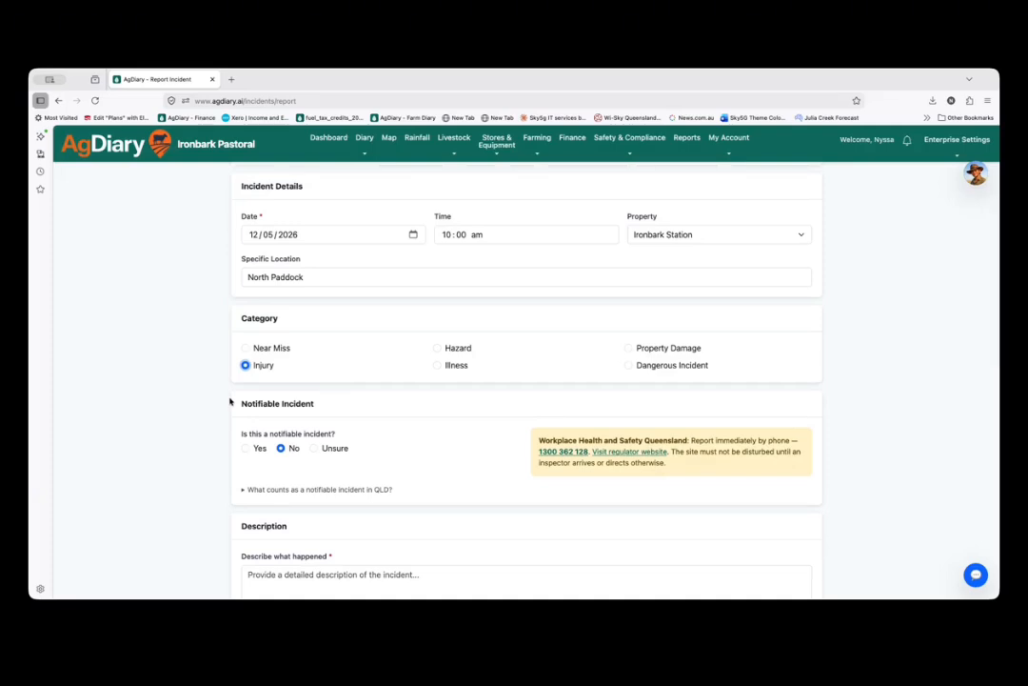
click(243, 489)
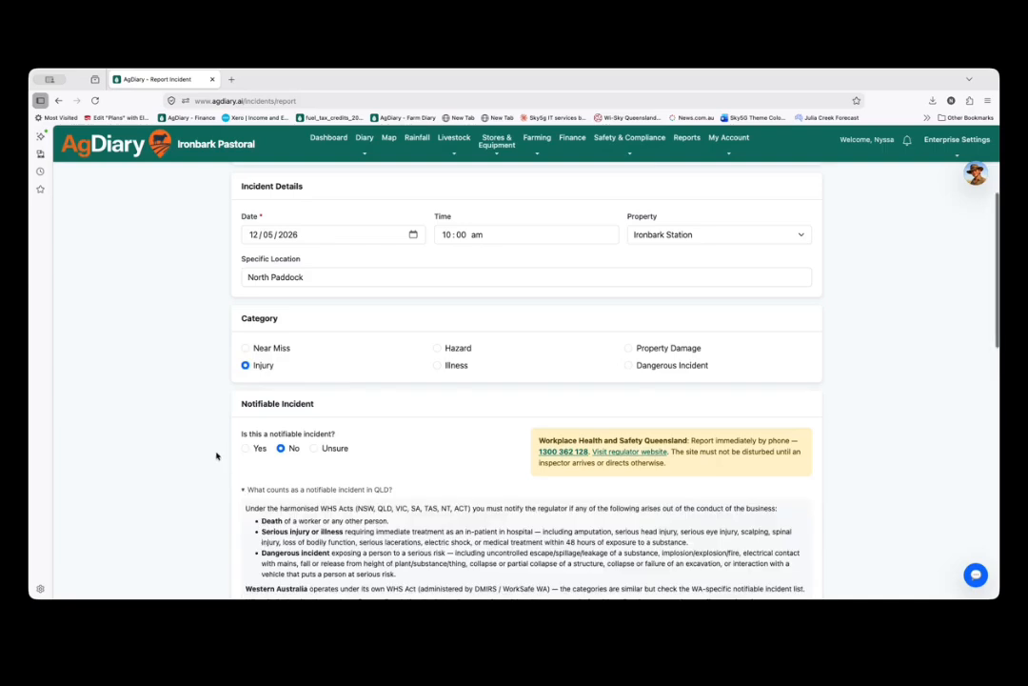
scroll(215, 452, down, 3)
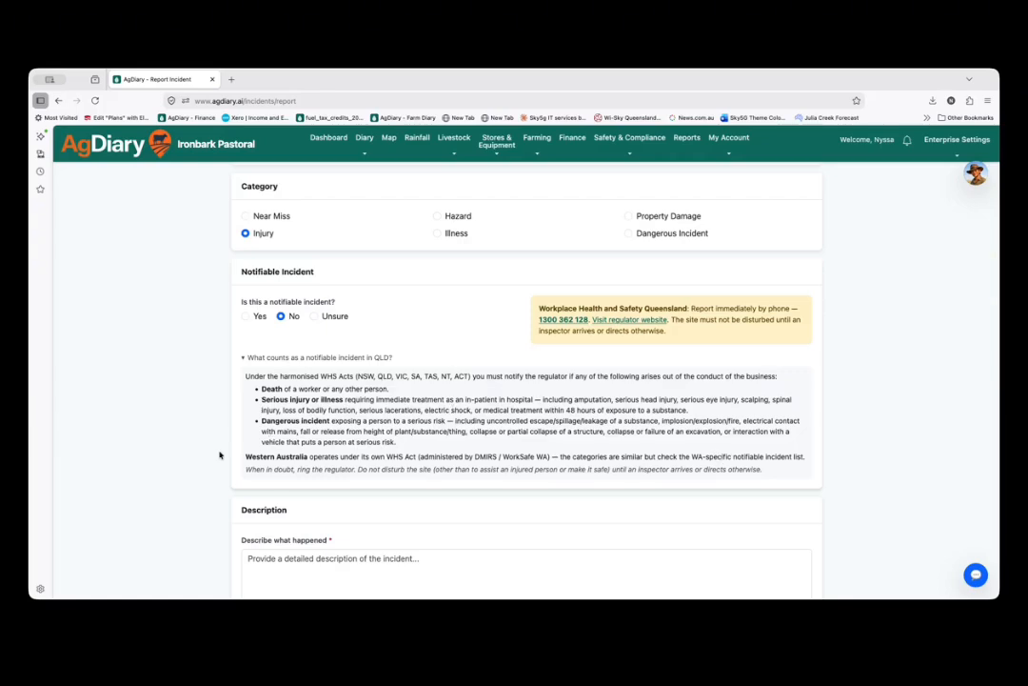
- Describe what happened, stating that the worker came off his motorbike, and broke his arm
scroll(190, 454, down, 3)
click(441, 431)
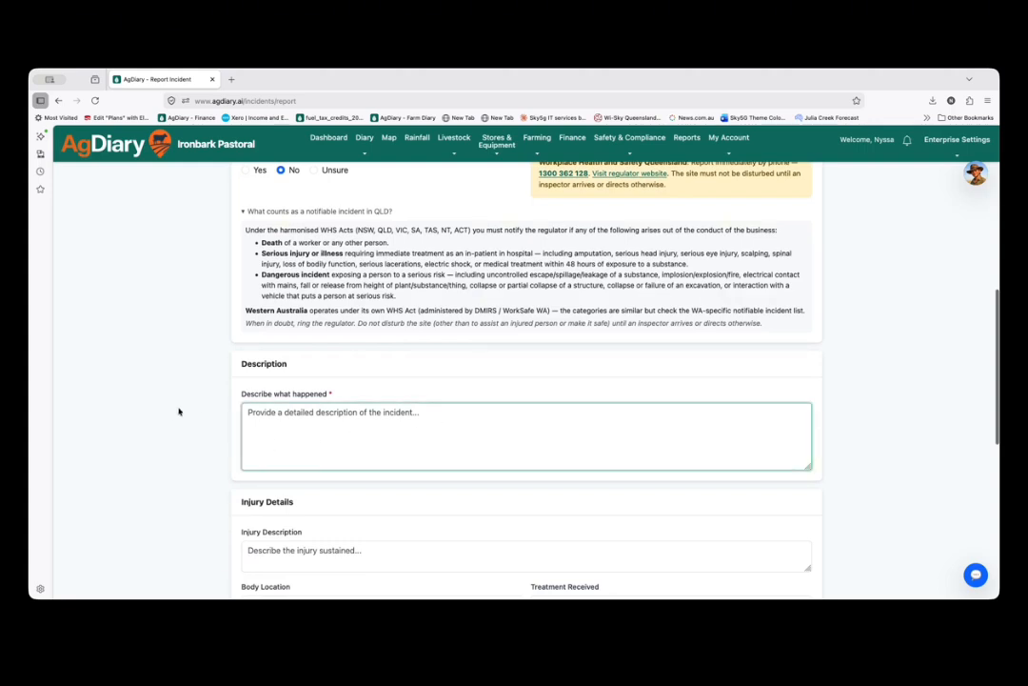
text(George )
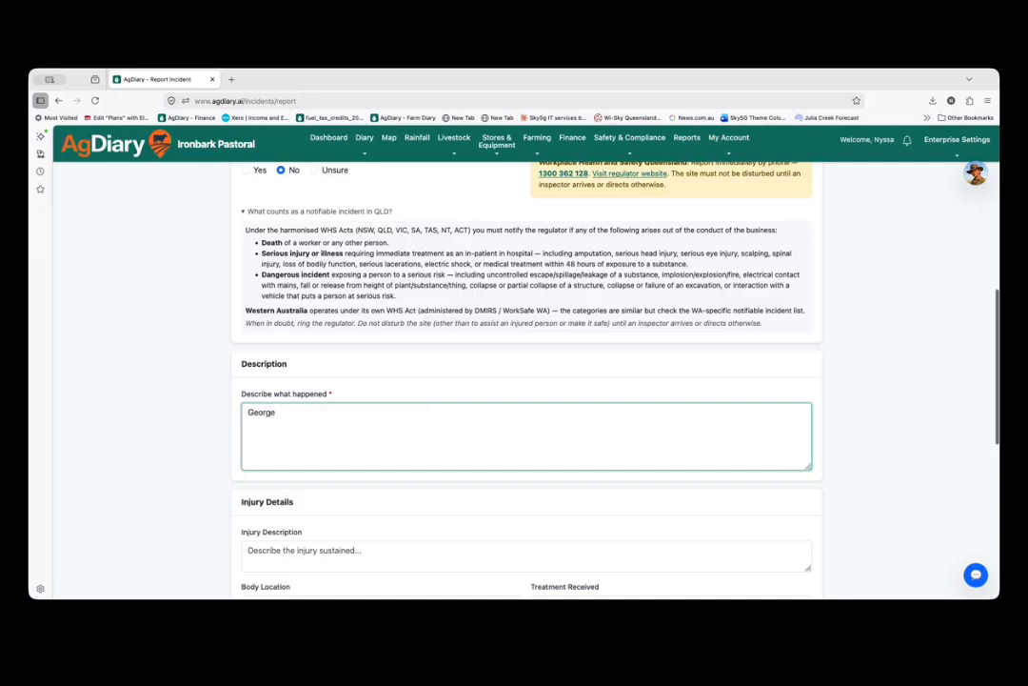
text(came off his ho)
key(BackSpace)
key(BackSpace)
text(motorbike, and broke )
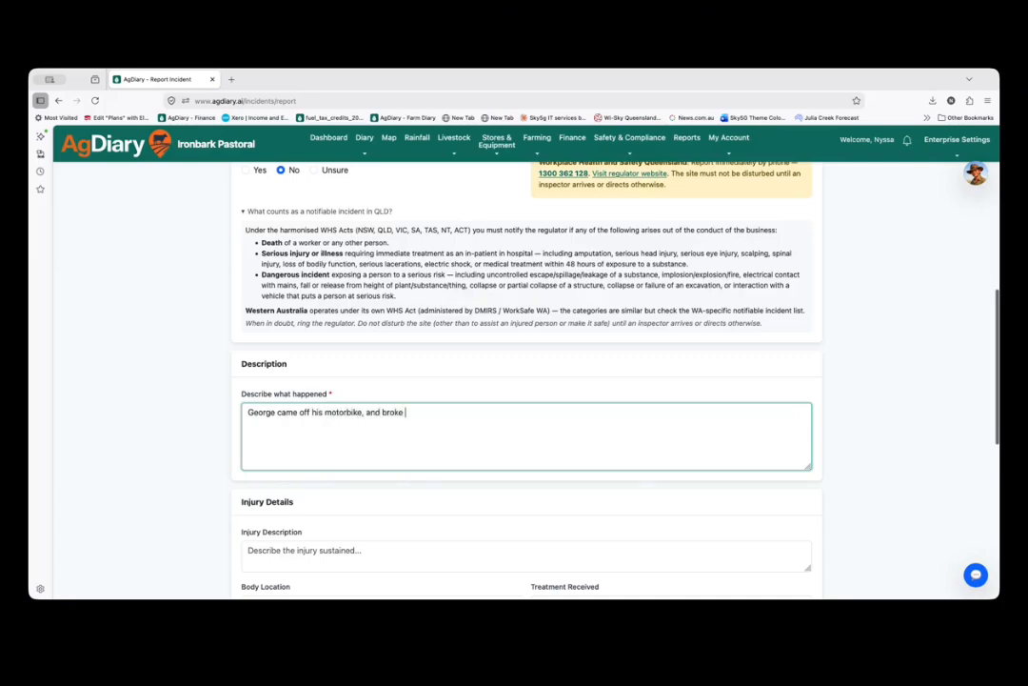
text(his arm.)
- Enter "Broke his arm" as the injury description and "Left arm" as the body location
scroll(178, 420, down, 4)
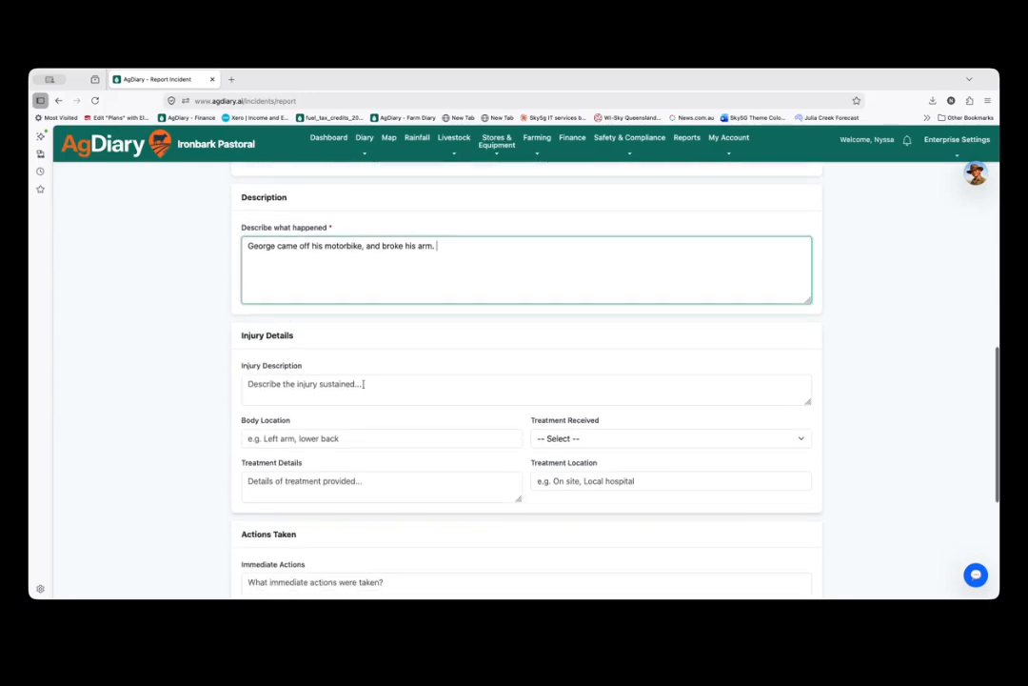
click(363, 383)
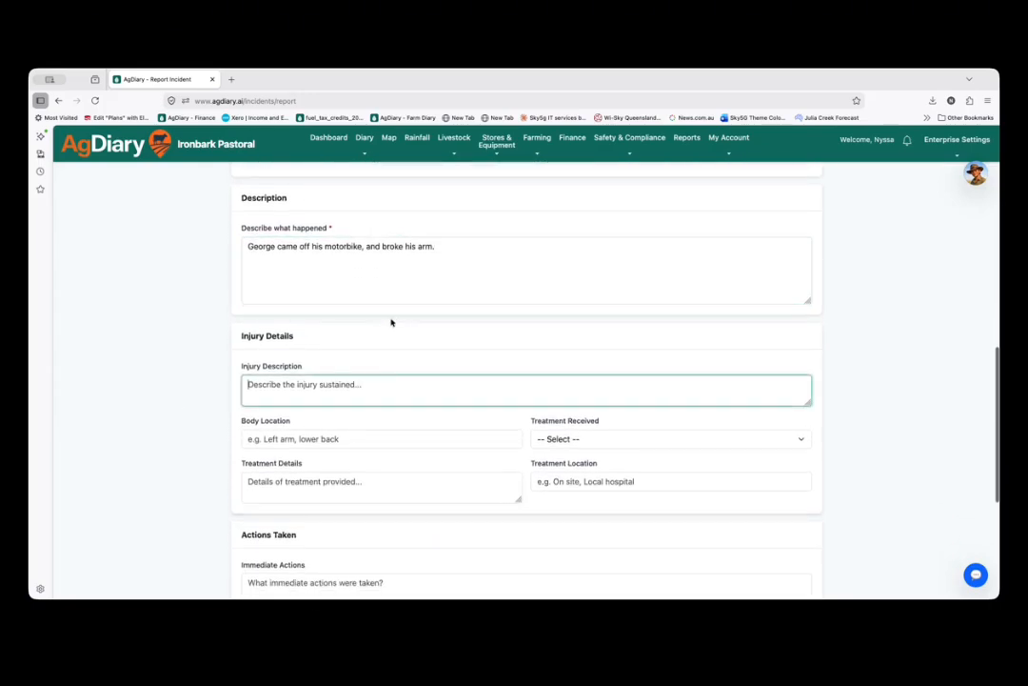
text(Broke)
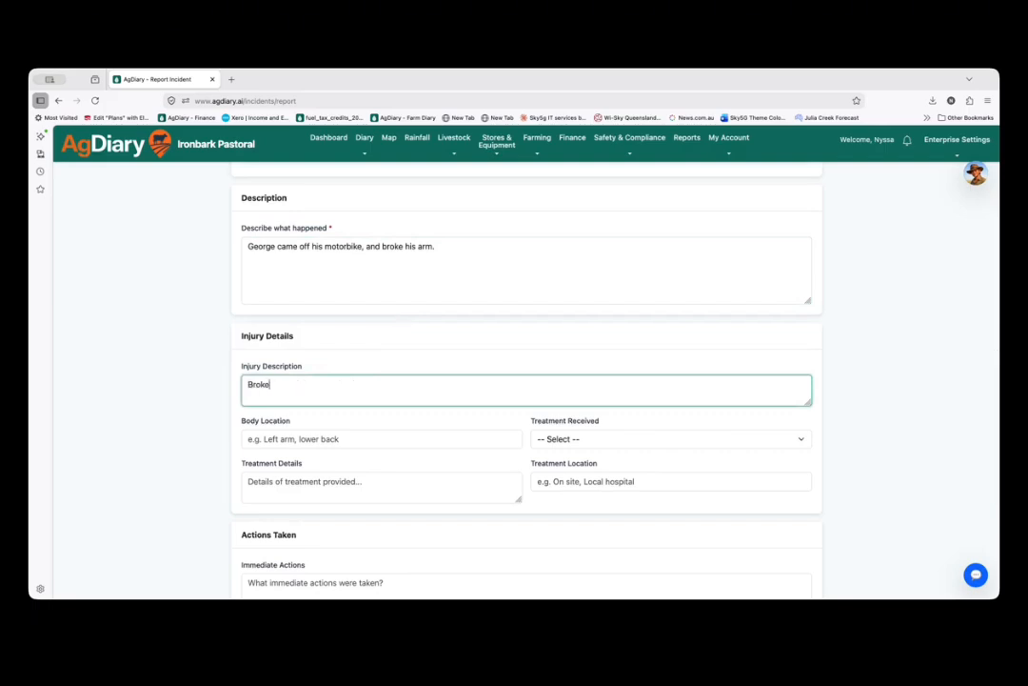
text( his arm)
key(Tab)
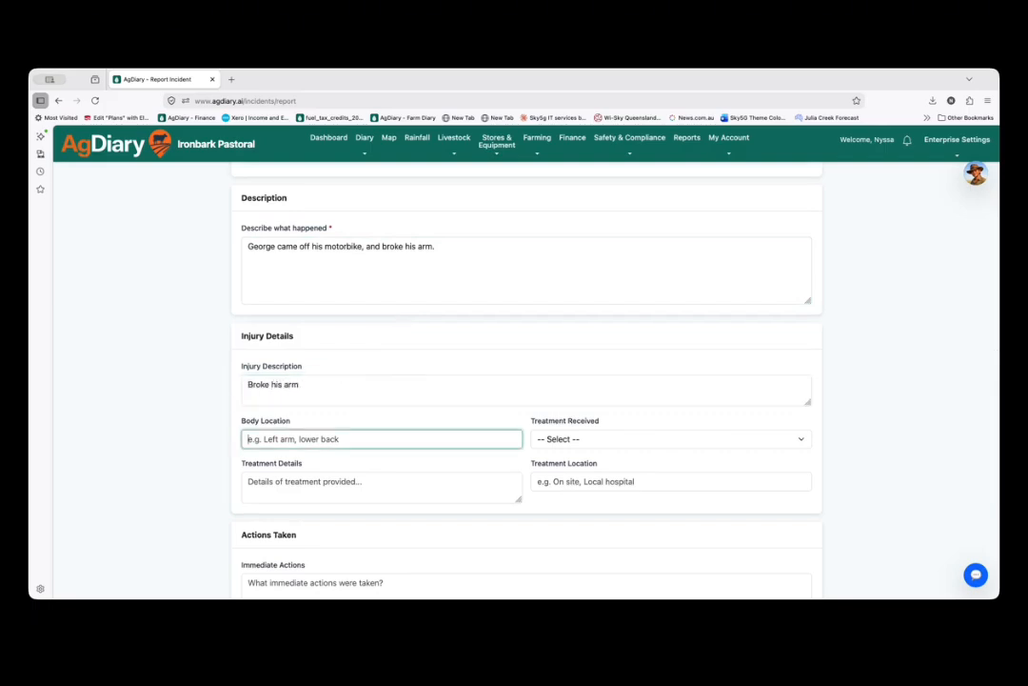
text(Left arm)
key(Tab)
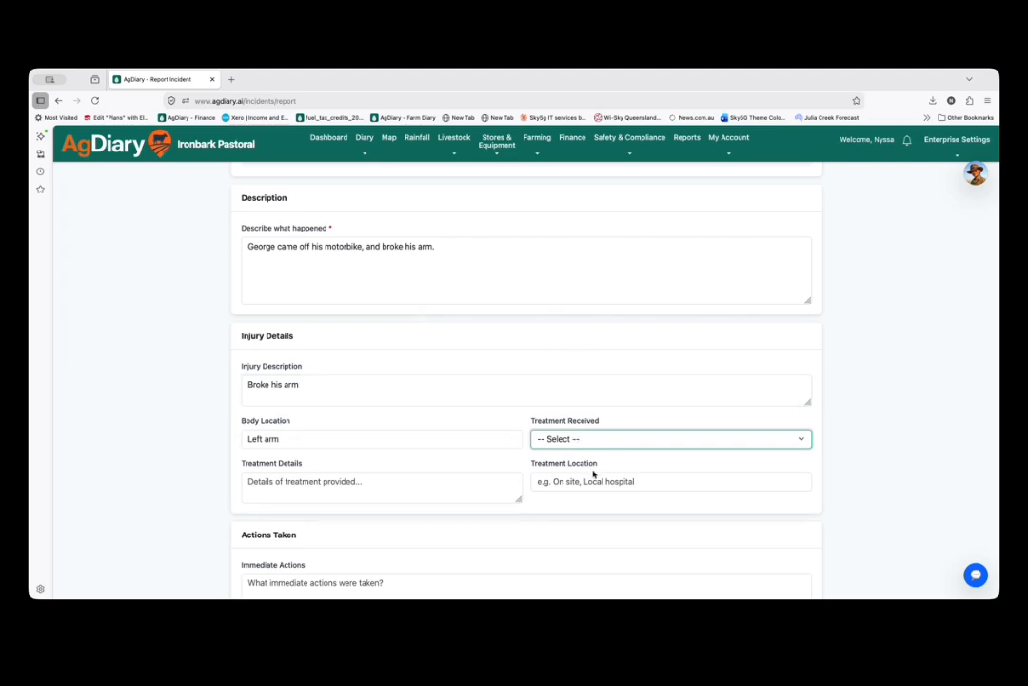
- Record the treatment as Hospital / Emergency with details "Arm was put into a cast" and treatment location "Local hospital"
click(615, 499)
click(331, 487)
text(Arm was put into a cast)
key(Tab)
text(Local hospital)
- Record the immediate actions: house called on the UHF, worker taken to hospital by vehicle, motorbike put on its kick stand until collection
scroll(296, 521, down, 2)
click(328, 470)
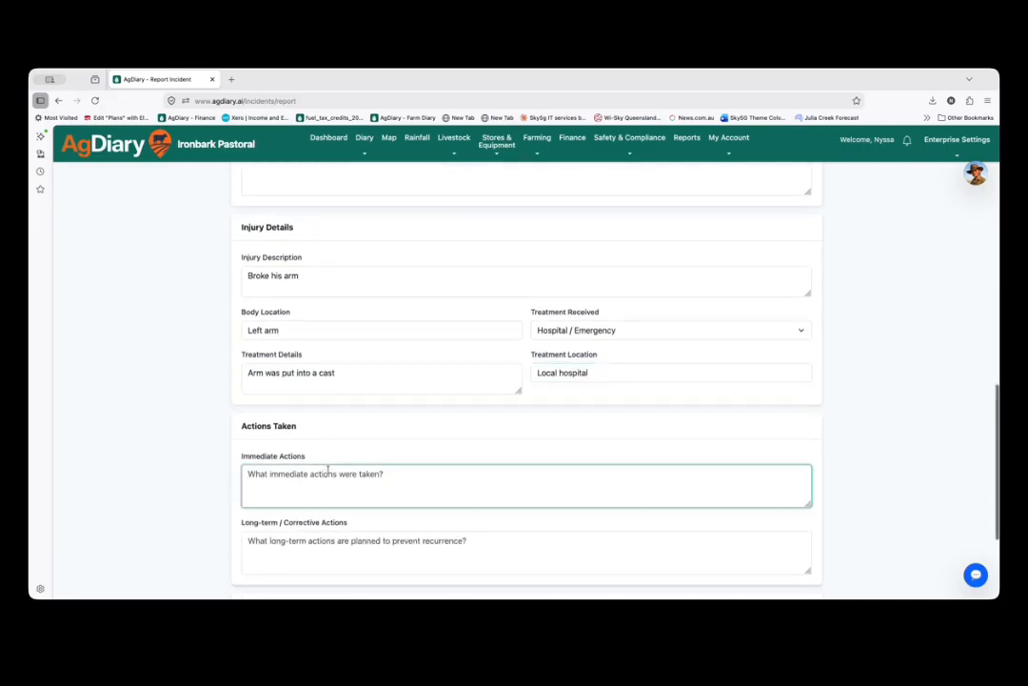
text(Called )
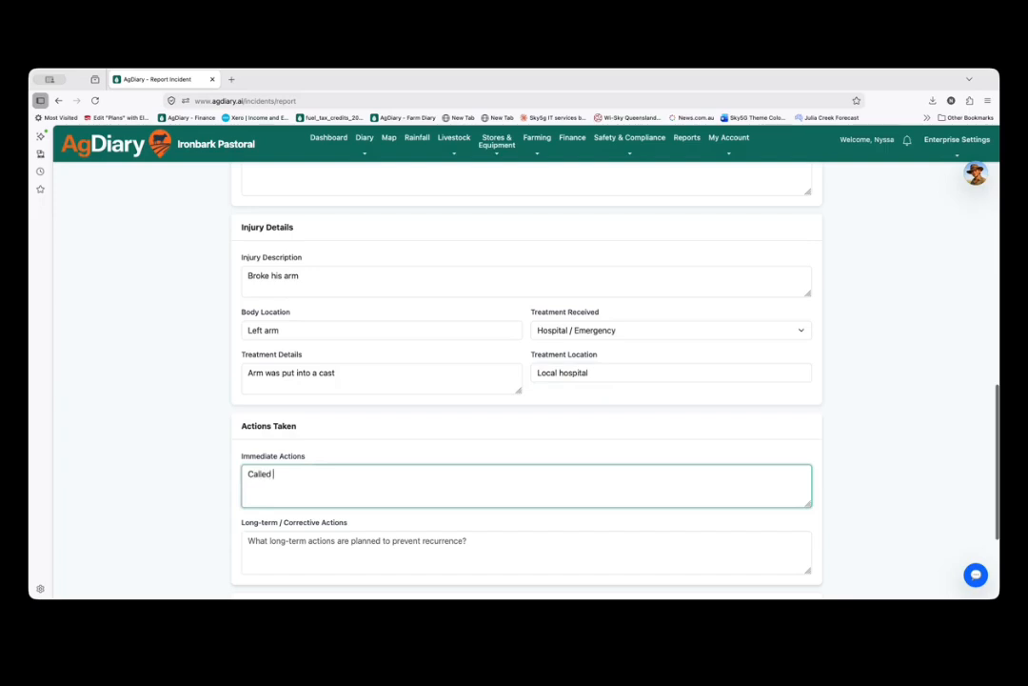
text(the house on the UHF, Tom came down )
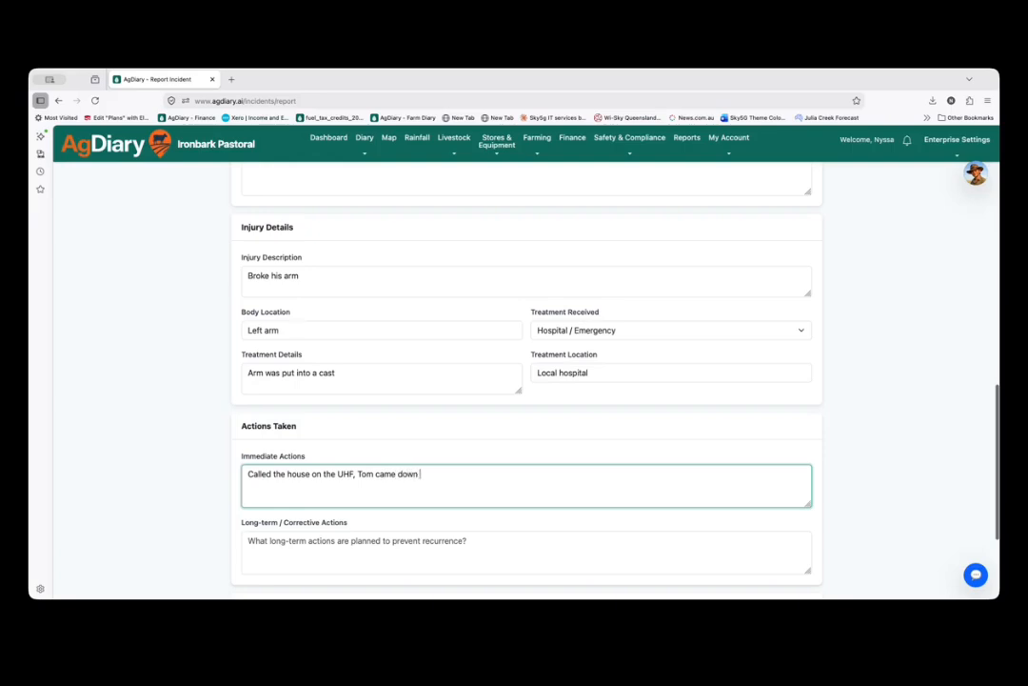
text(with a eeheicle, to)
key(BackSpace)
key(BackSpace)
key(BackSpace)
key(BackSpace)
key(BackSpace)
key(BackSpace)
key(BackSpace)
key(BackSpace)
key(BackSpace)
text(icle to take George ()
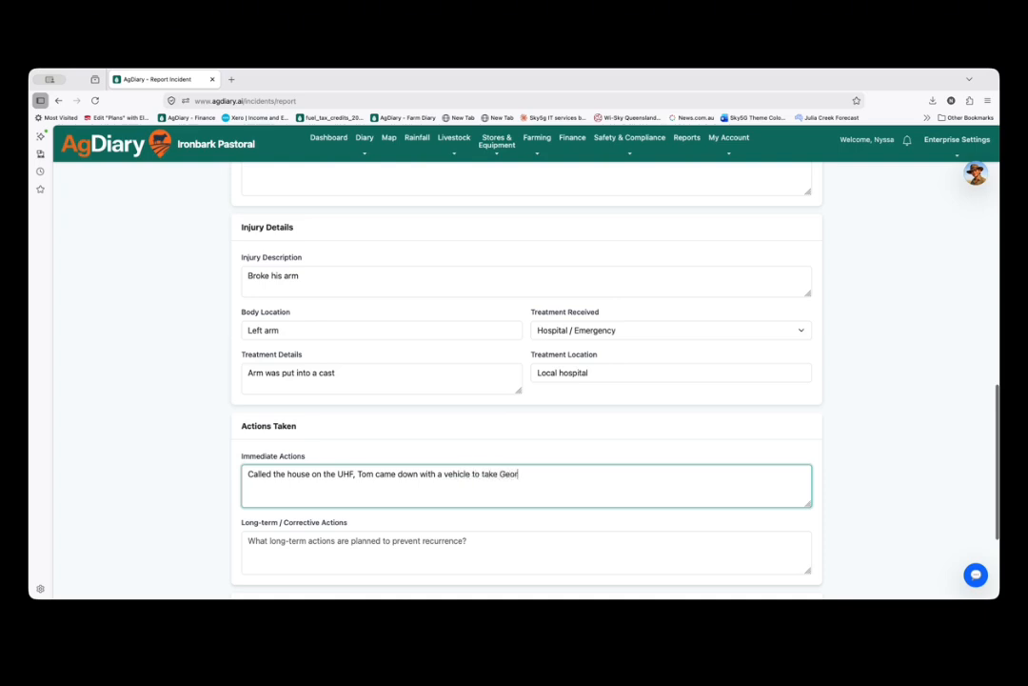
text(into the)
- Enter "Training" as the long-term corrective action
click(301, 519)
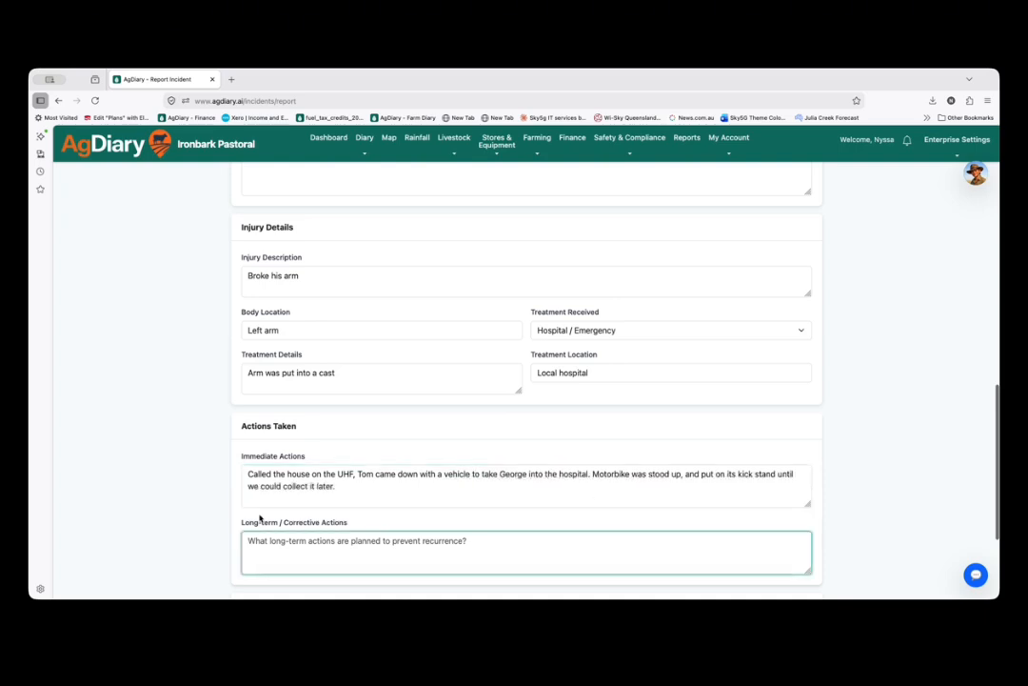
scroll(236, 516, down, 5)
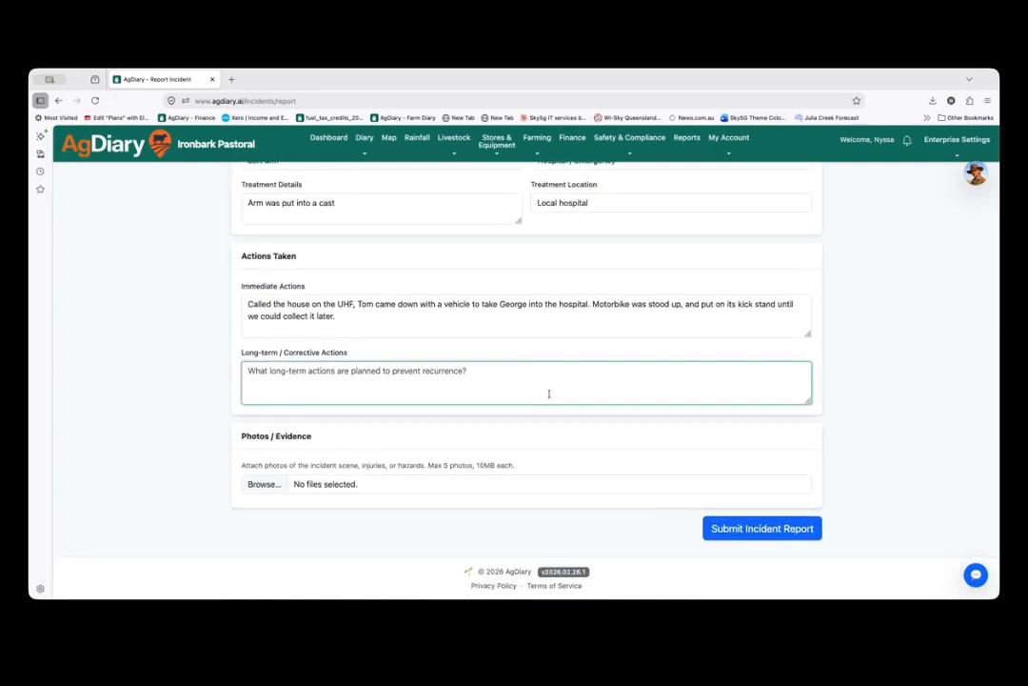
text(Training)
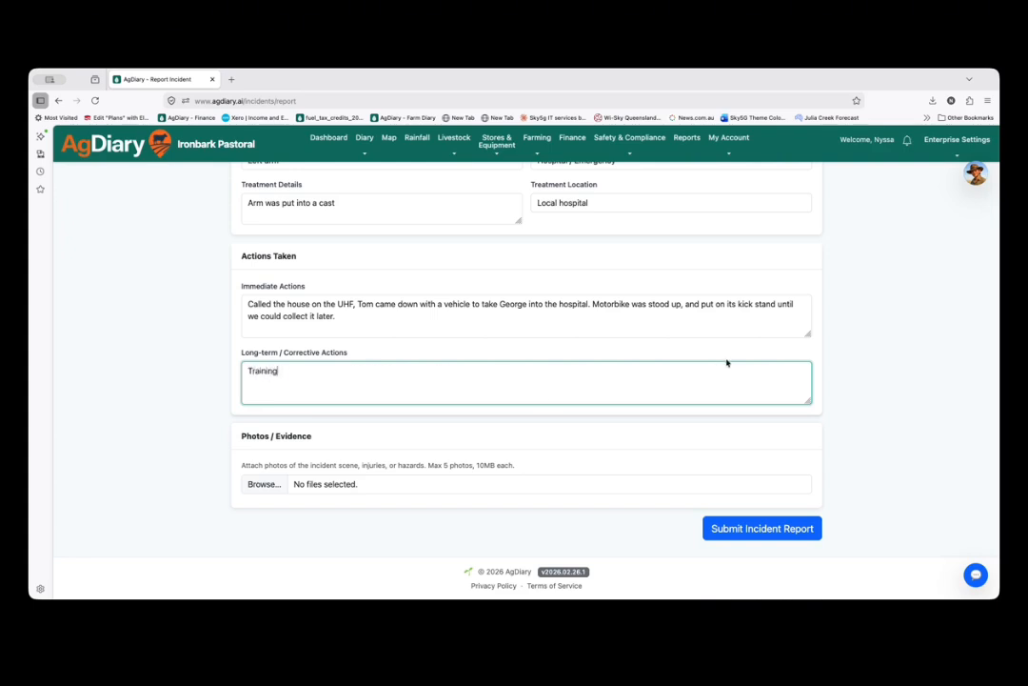
click(876, 386)
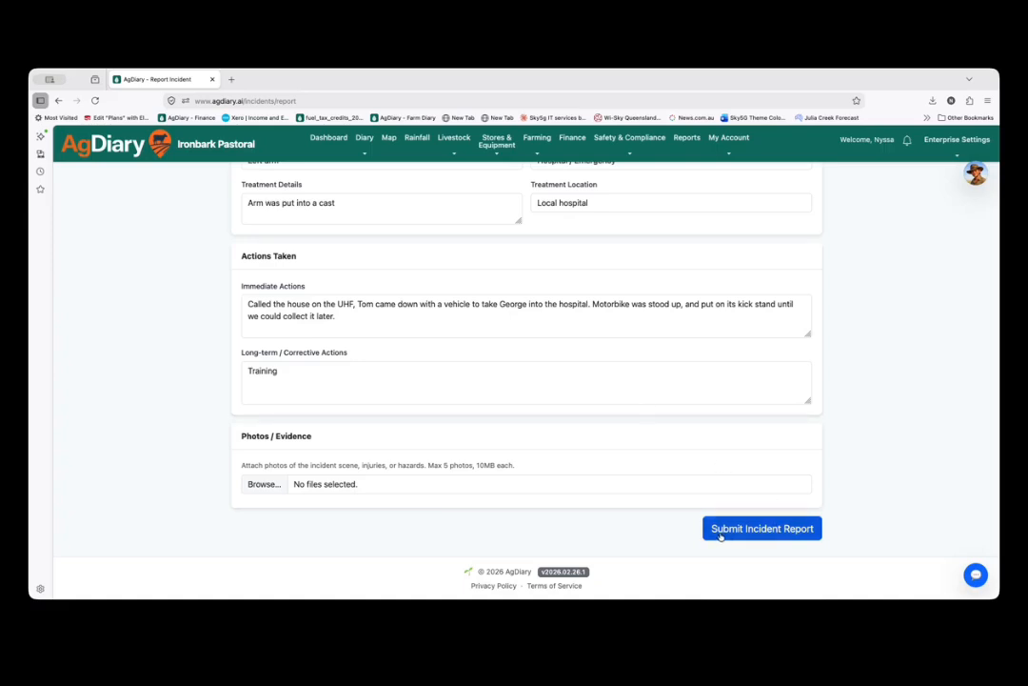
- Submit the completed incident report and open the admin view of all incidents
click(776, 528)
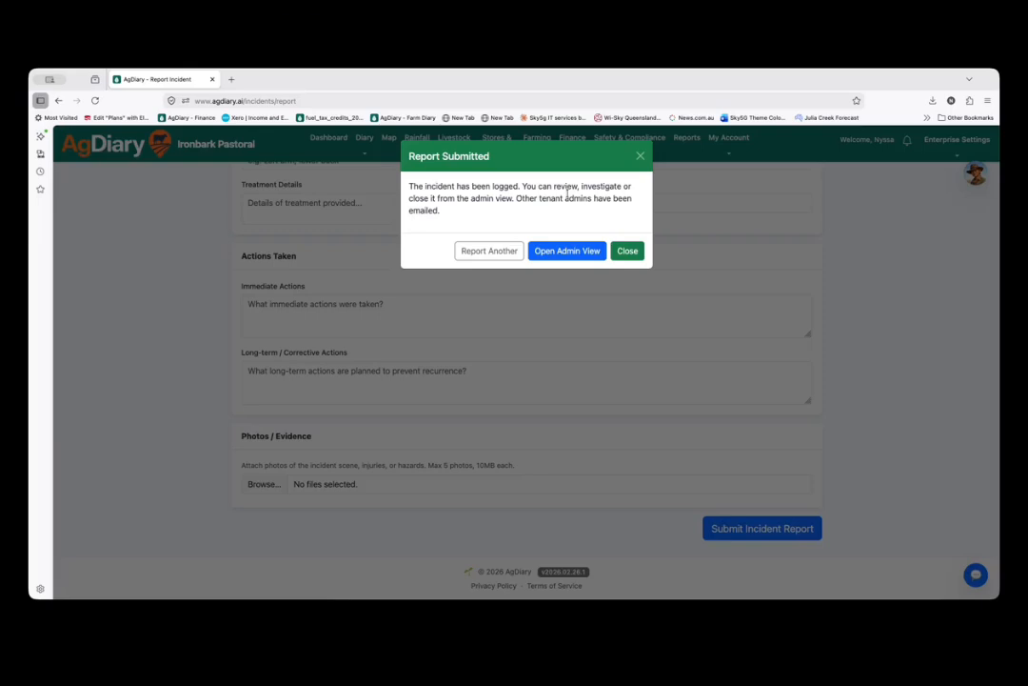
click(569, 251)
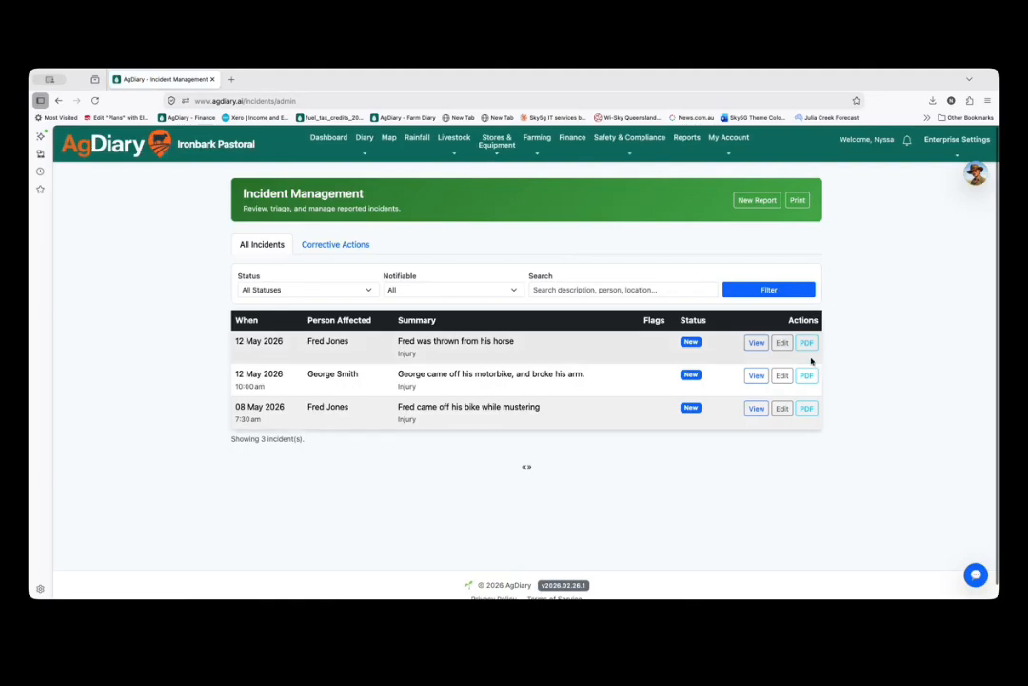
- Open the incident about the fall from a horse and review its details, investigation fields and corrective actions
click(782, 342)
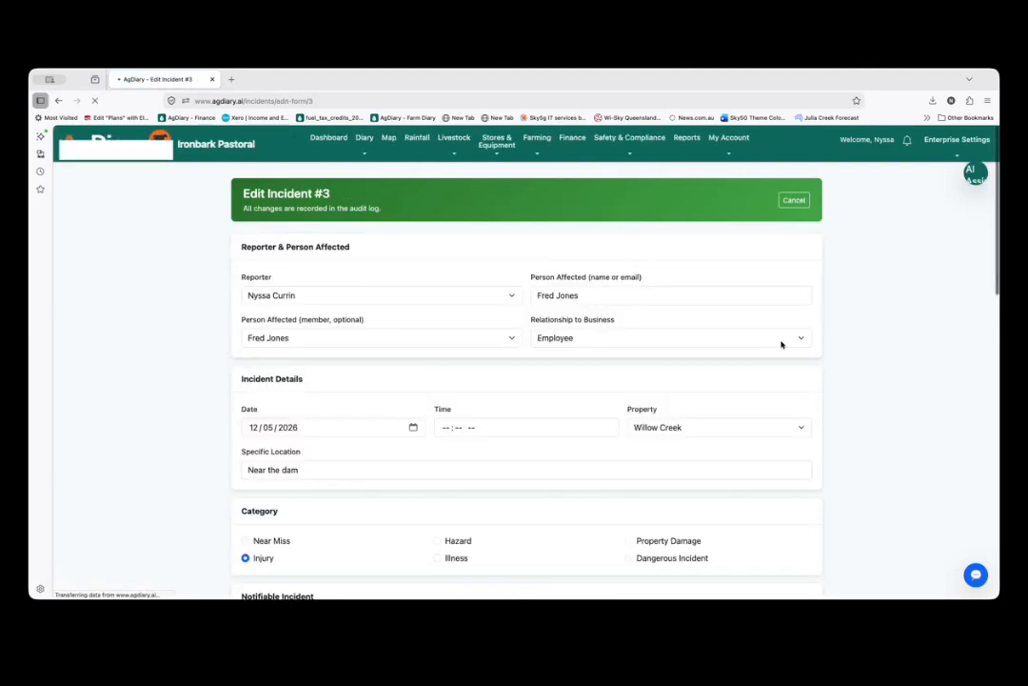
click(789, 204)
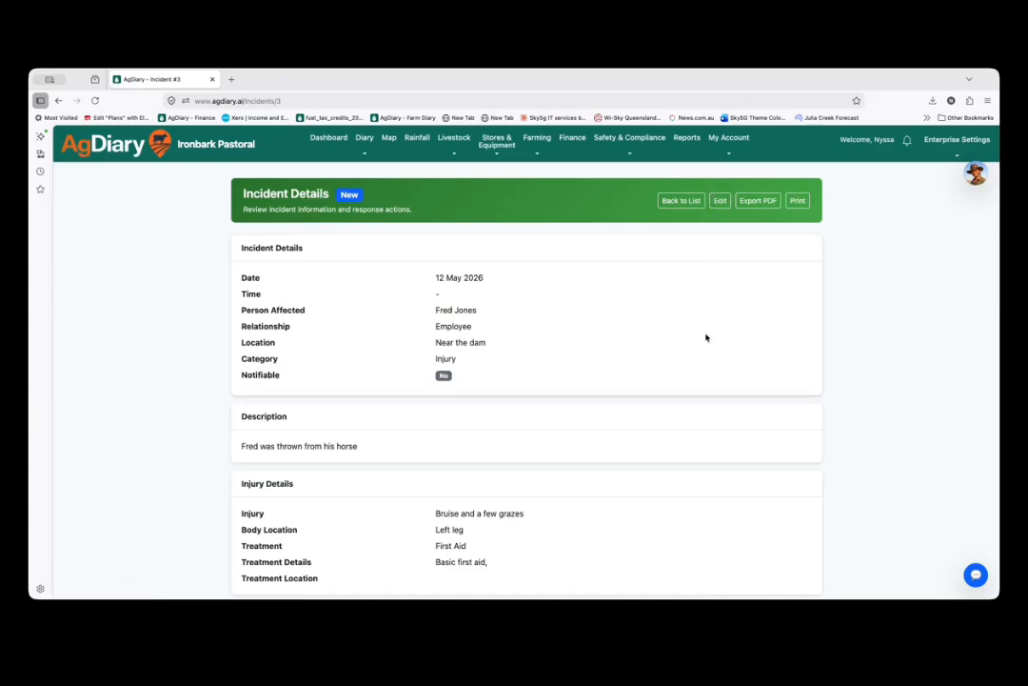
scroll(704, 335, down, 15)
scroll(700, 324, up, 20)
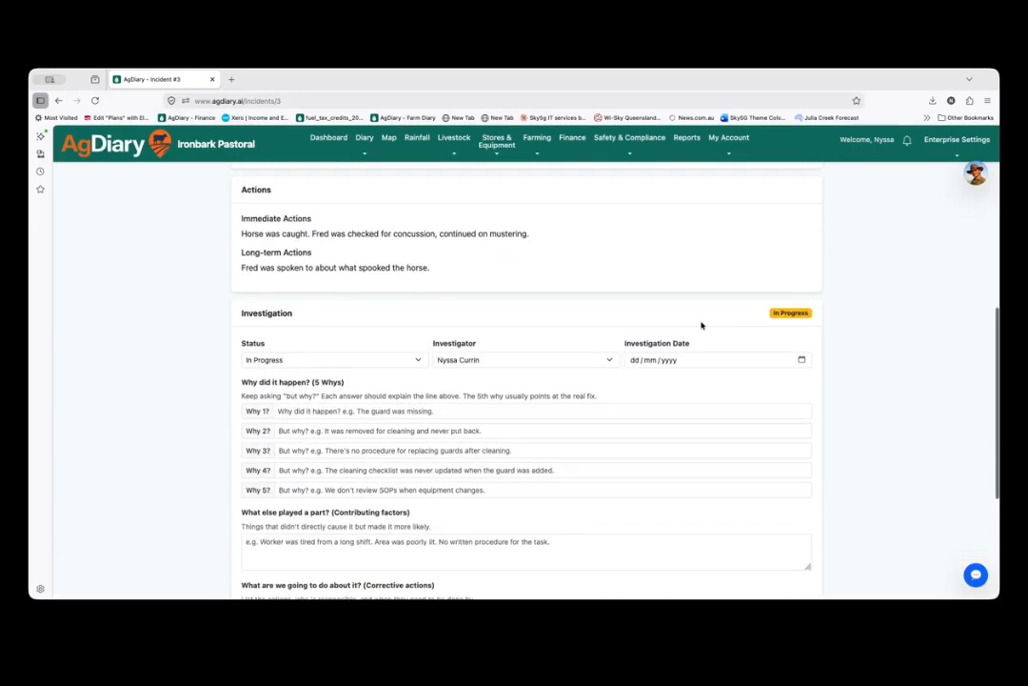
scroll(702, 325, down, 5)
scroll(702, 325, down, 3)
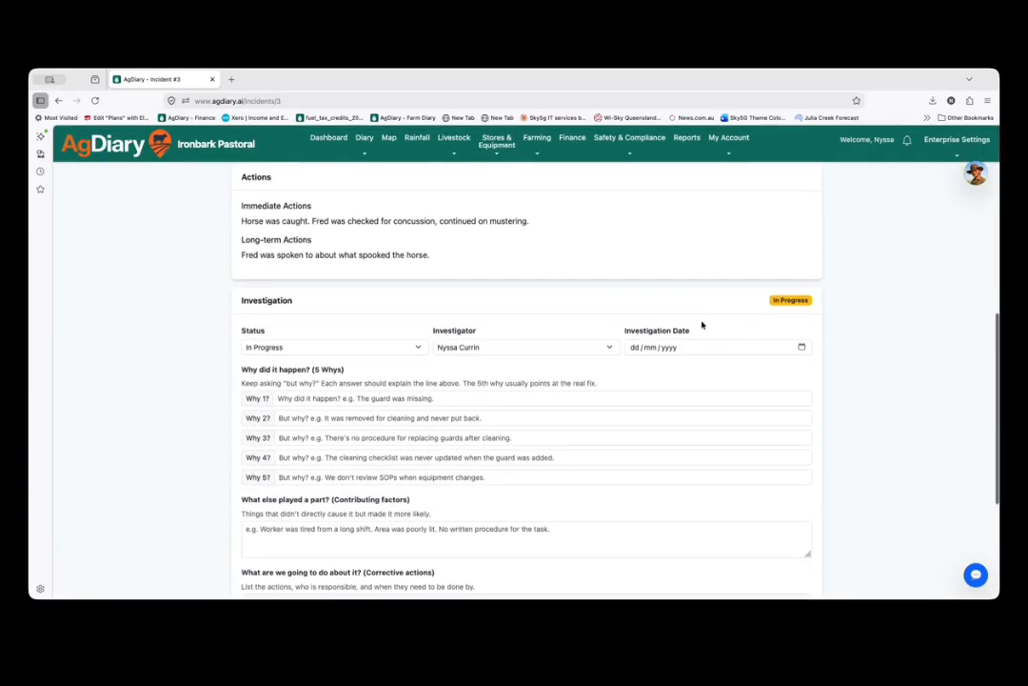
click(281, 342)
scroll(281, 342, down, 3)
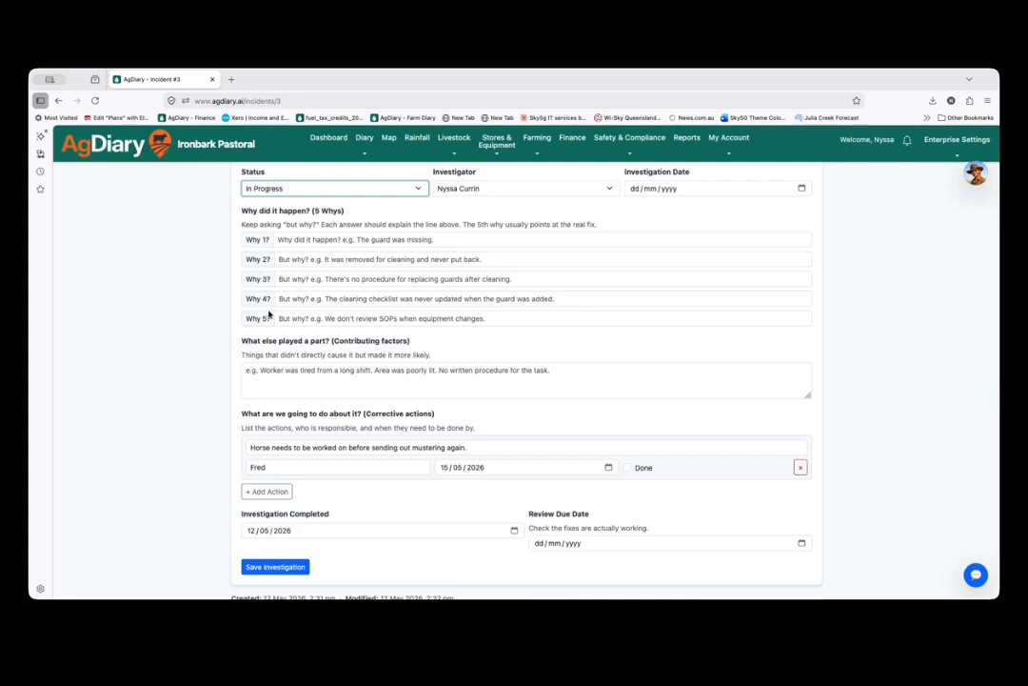
scroll(252, 329, down, 2)
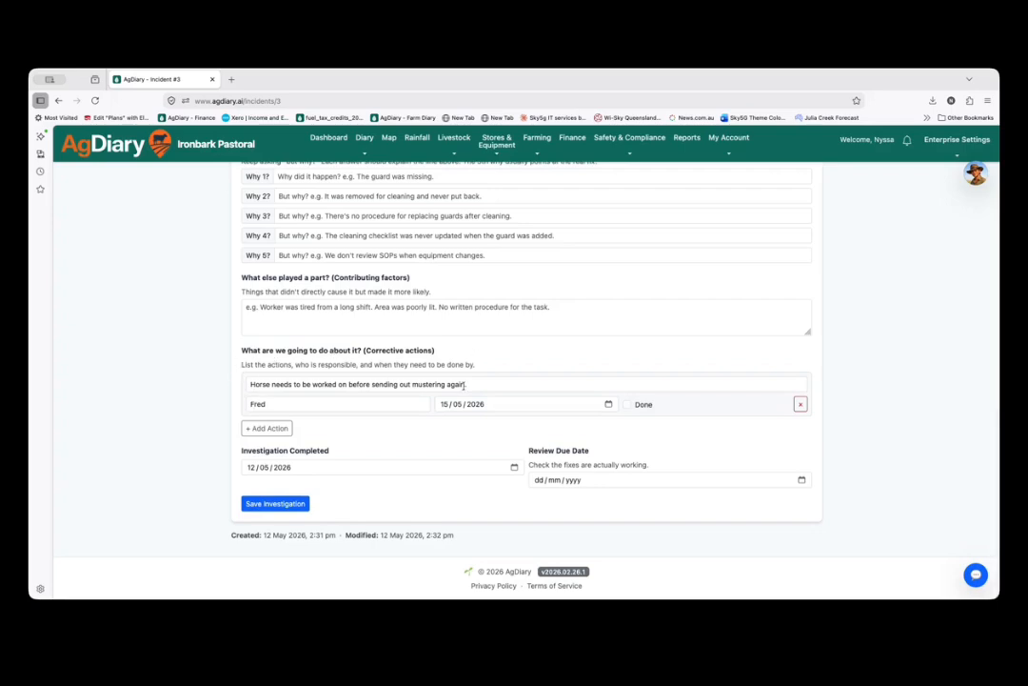
scroll(388, 375, up, 10)
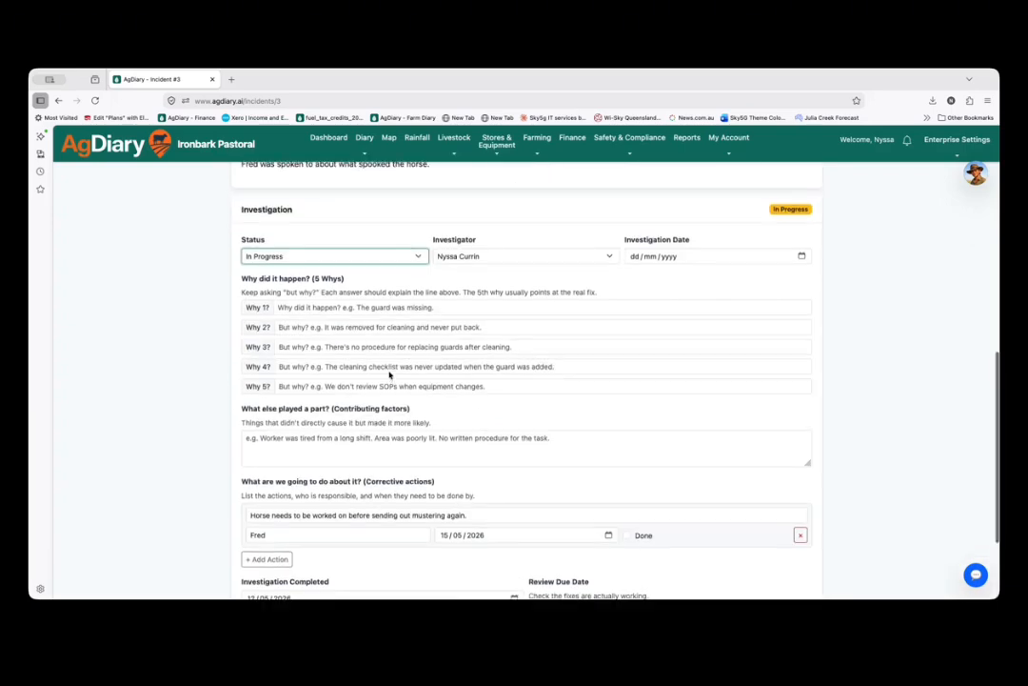
scroll(389, 374, down, 10)
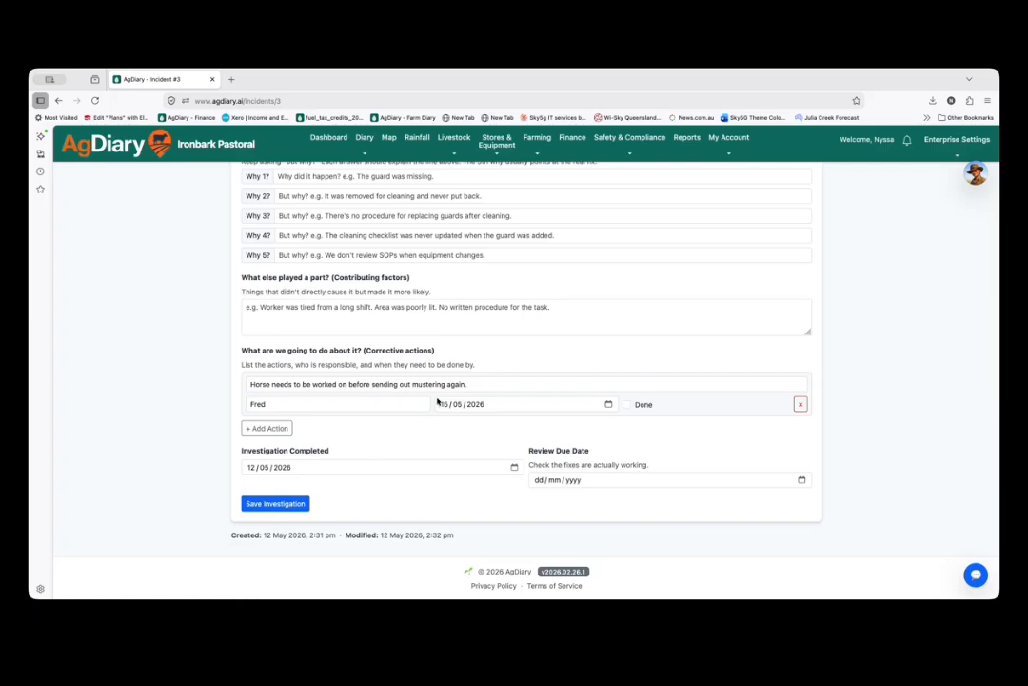
mouse_move(627, 154)
mouse_move(637, 213)
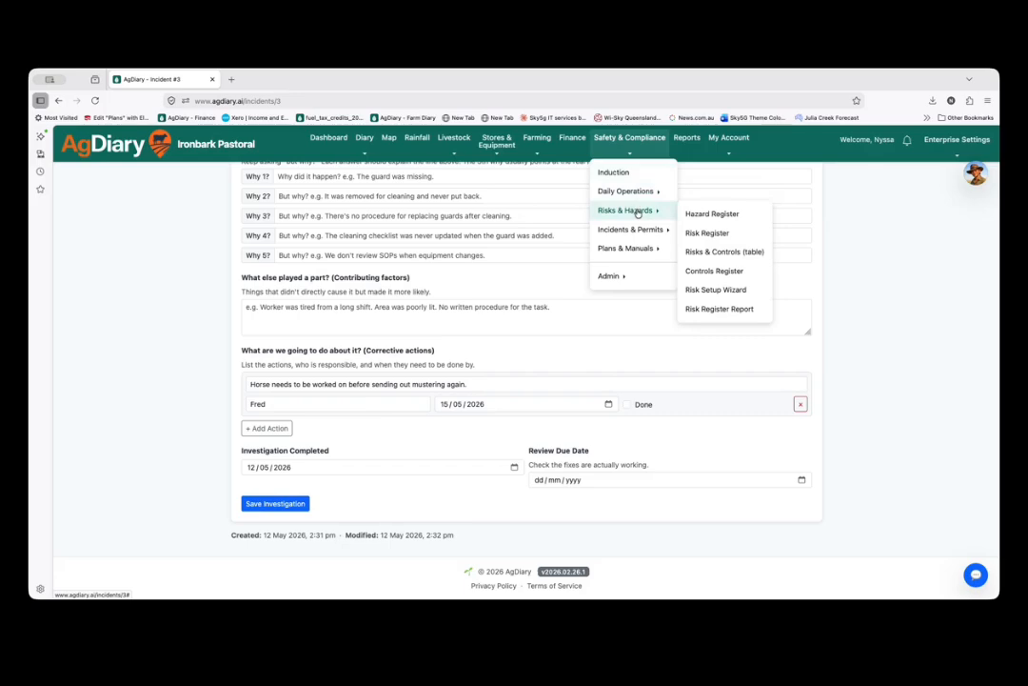
click(505, 231)
drag(119, 266, 157, 249)
- Return to the incident list and open the corrective actions register
scroll(159, 247, up, 1)
scroll(159, 248, up, 10)
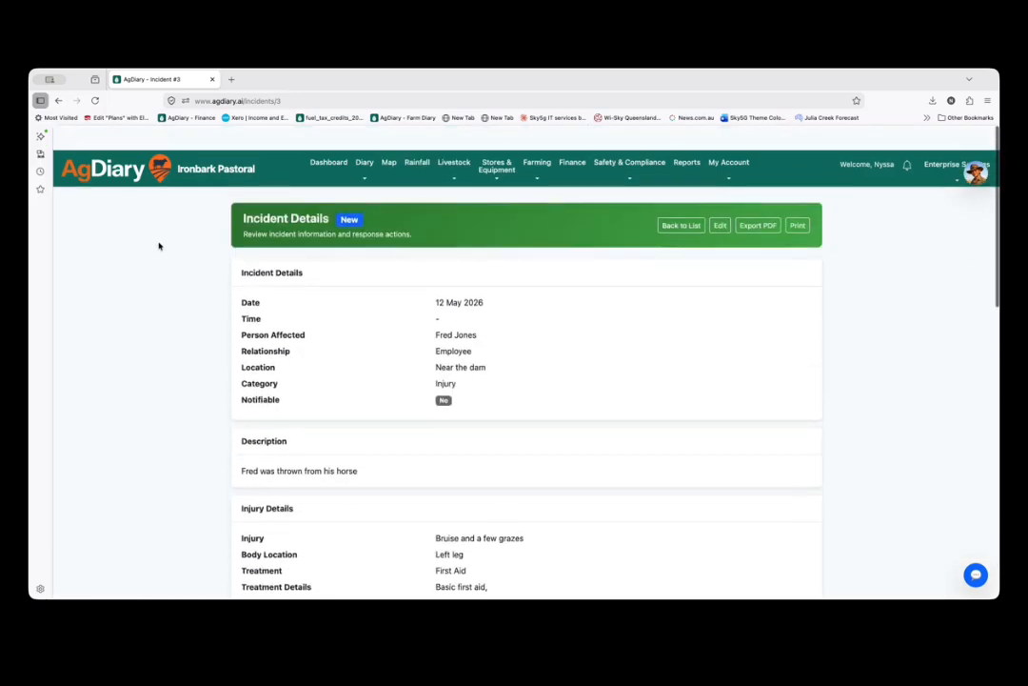
click(681, 226)
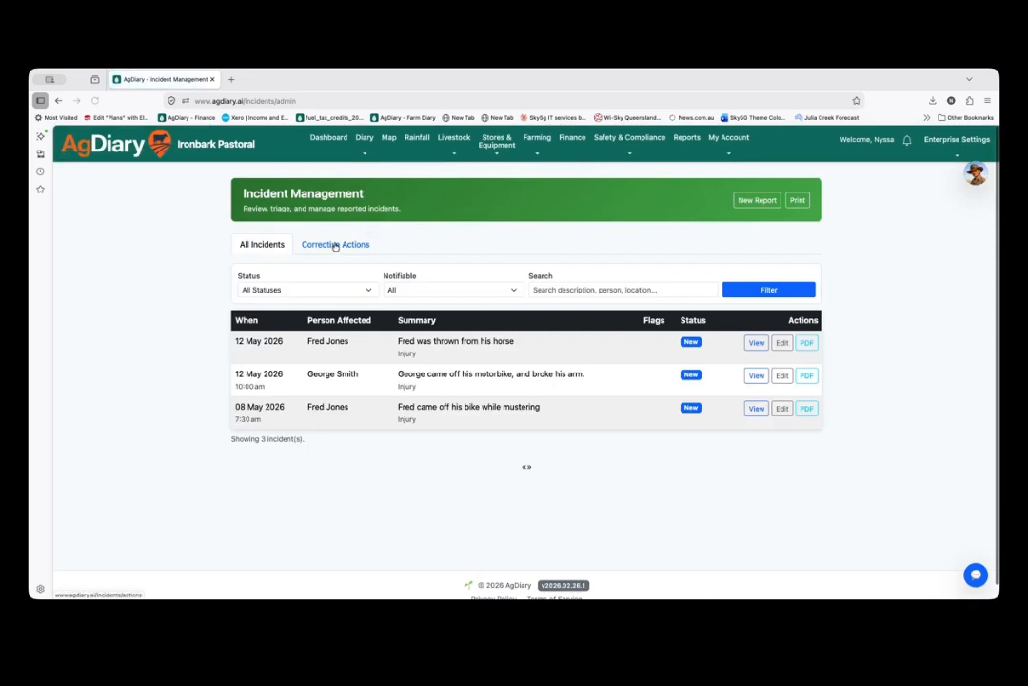
click(335, 244)
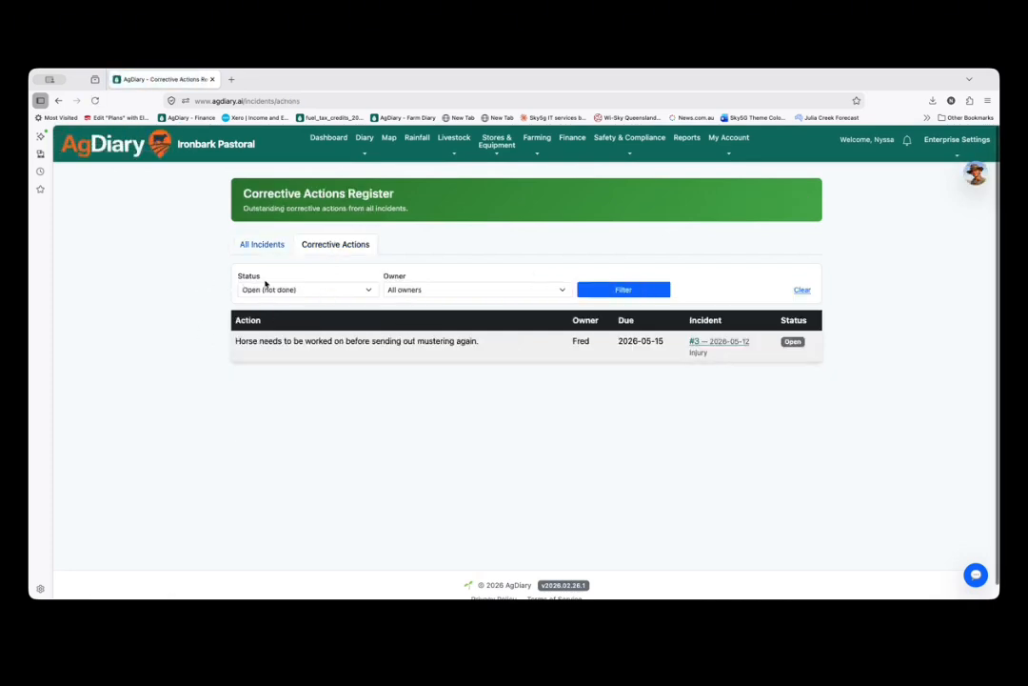